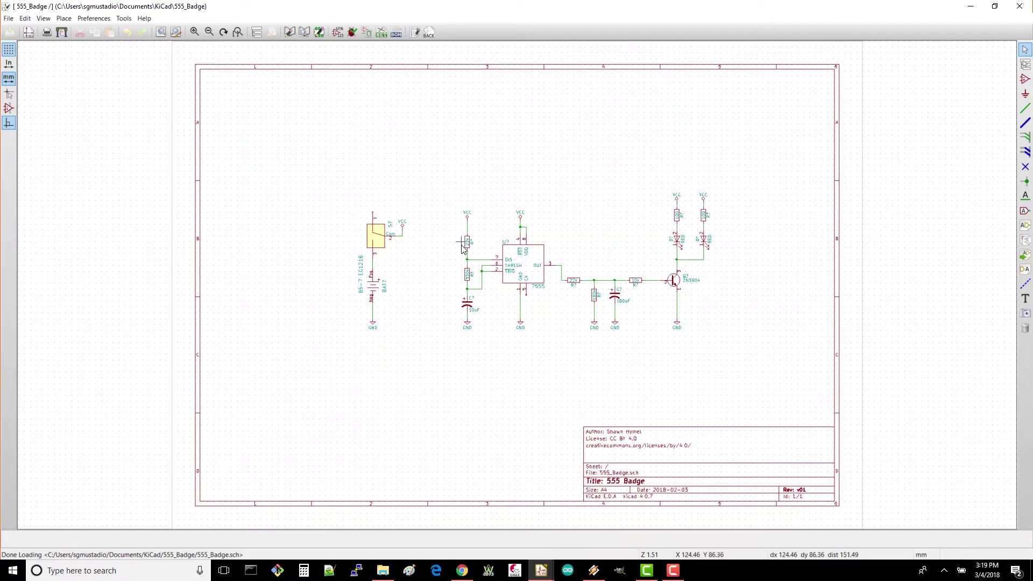
Annotate the entire schematic, keeping existing annotation, sorting components by X position and using the first free number.
scroll(471, 248, up, 5)
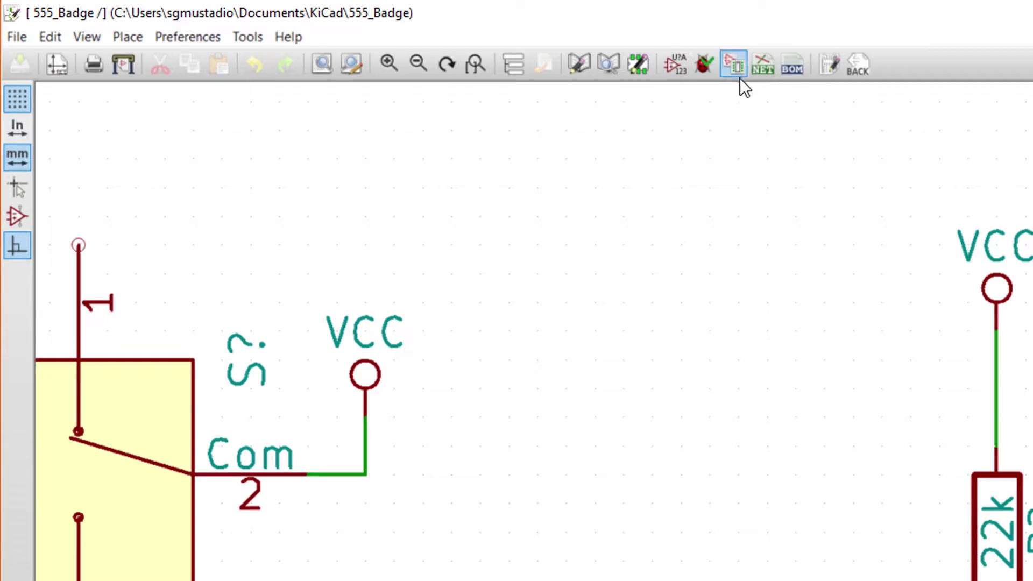
click(680, 70)
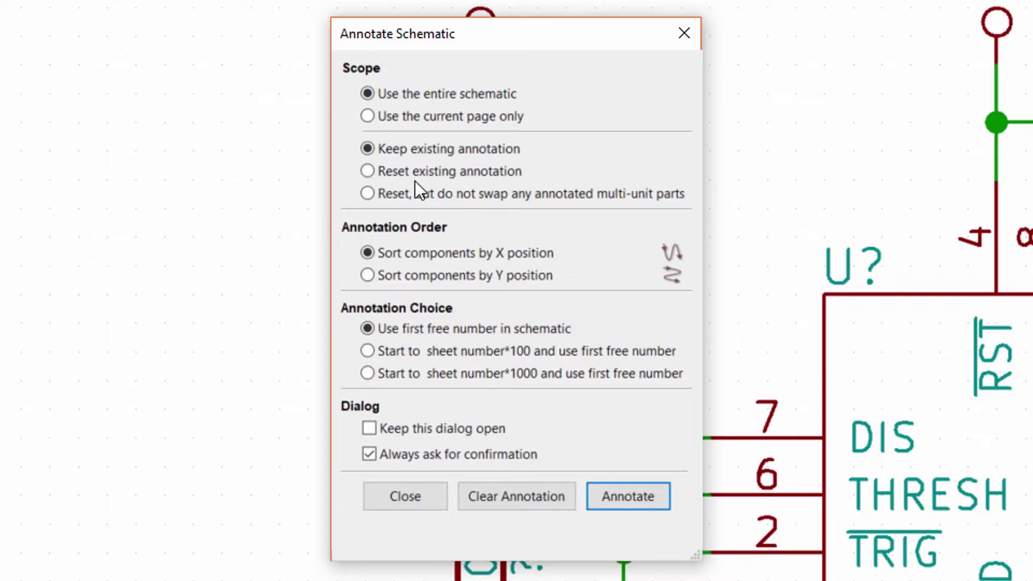
click(371, 172)
click(367, 149)
click(627, 496)
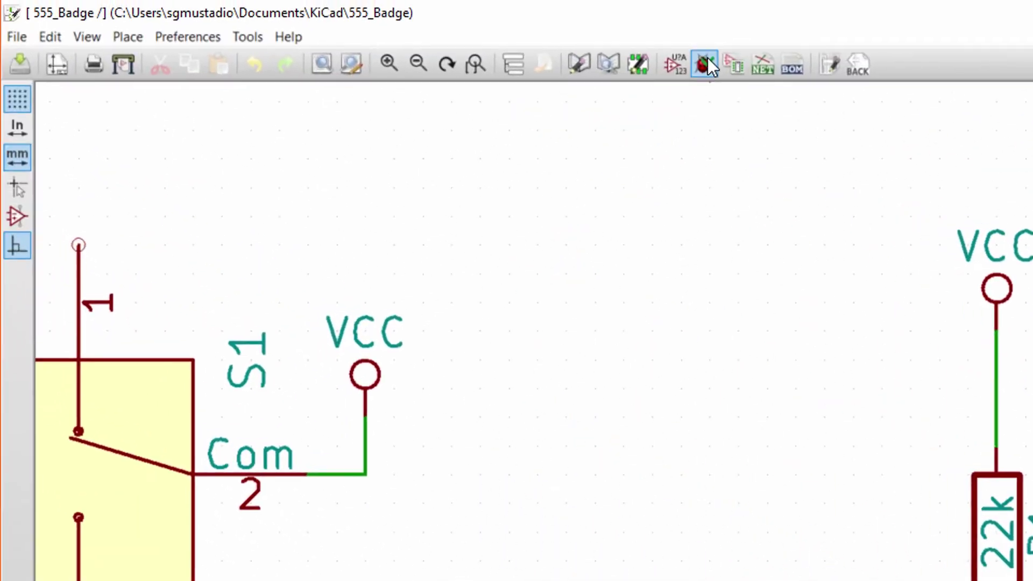
Run the electrical rules check on the schematic and review the error list.
click(707, 57)
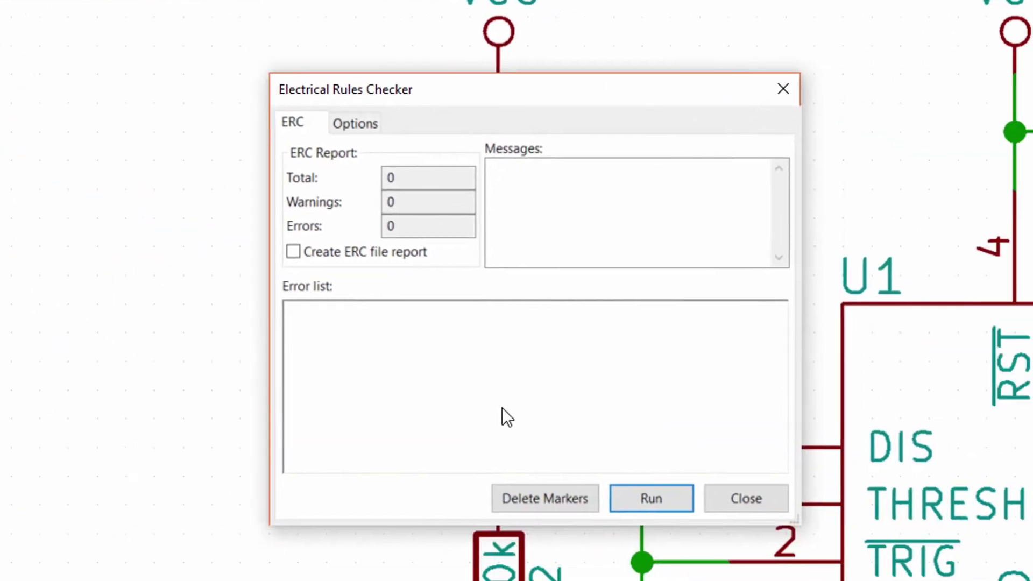
click(630, 496)
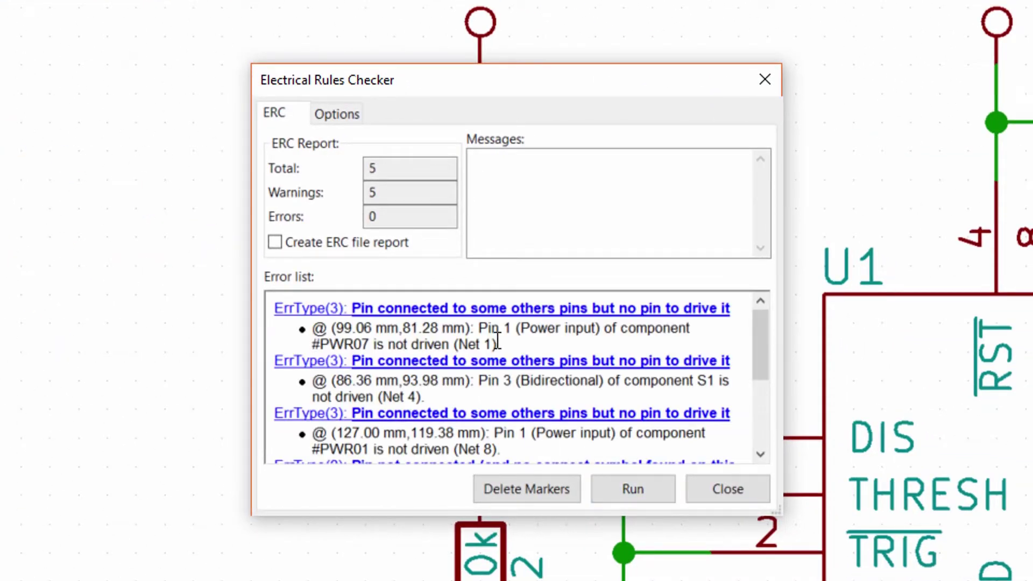
scroll(498, 340, down, 5)
scroll(503, 398, up, 1)
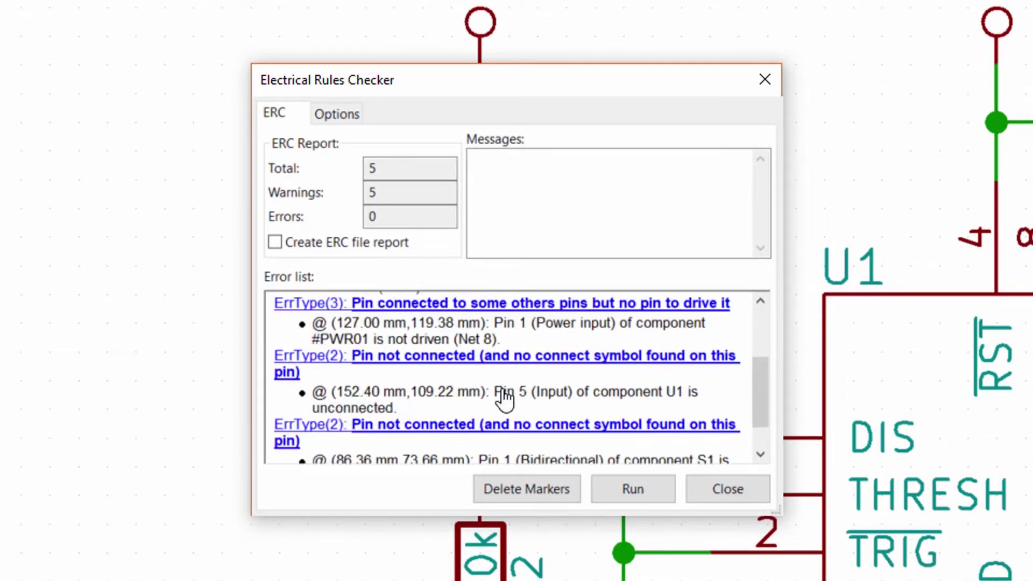
scroll(504, 398, up, 3)
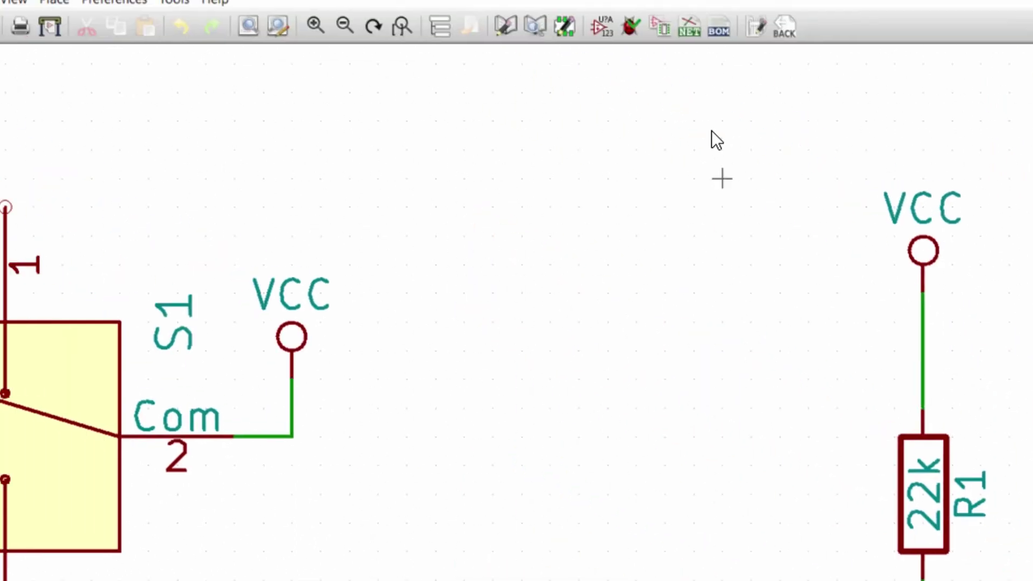
Open the footprint association tool (Cvpcb) and bring up its global footprint library table.
click(737, 72)
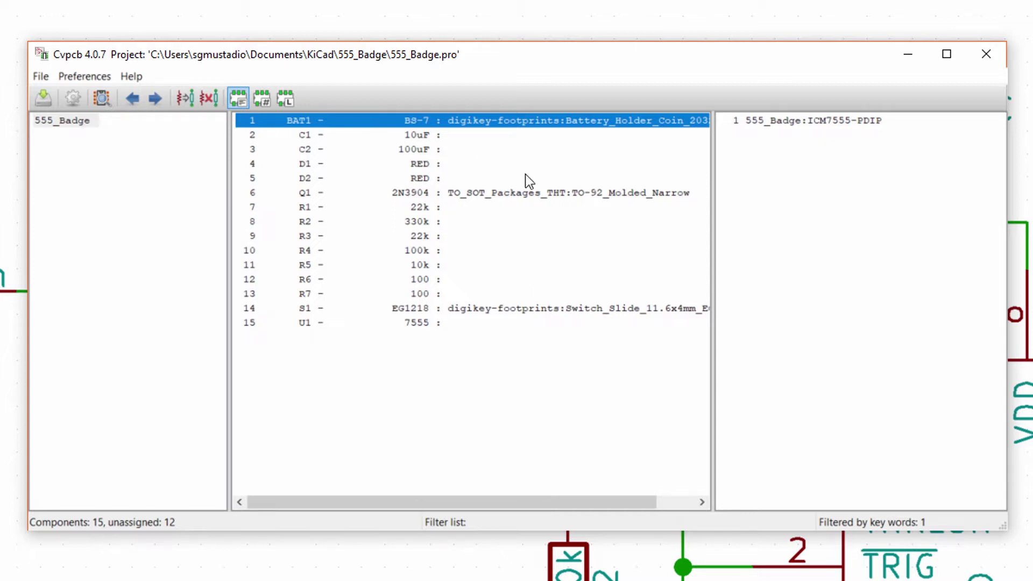
click(567, 121)
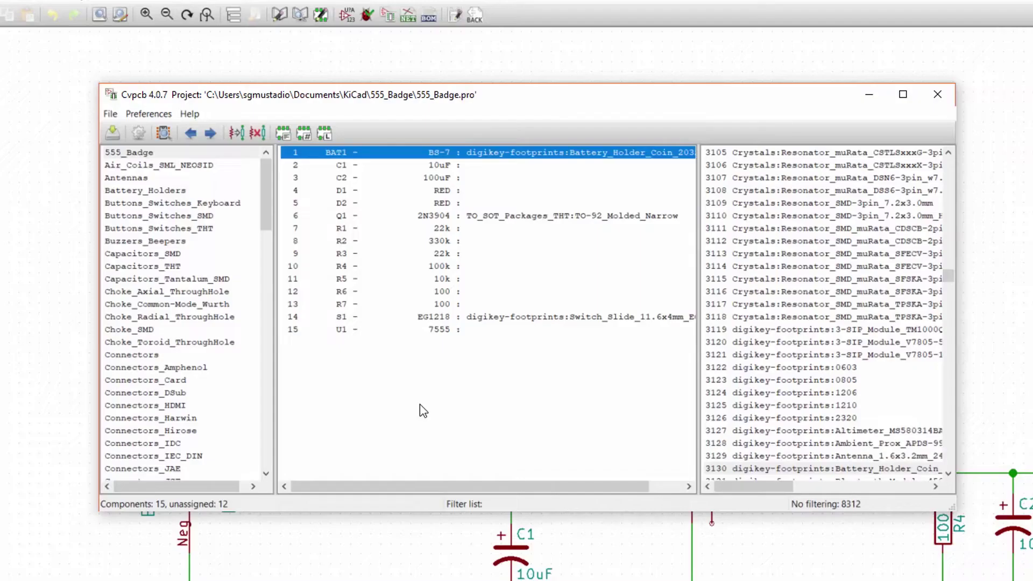
click(151, 114)
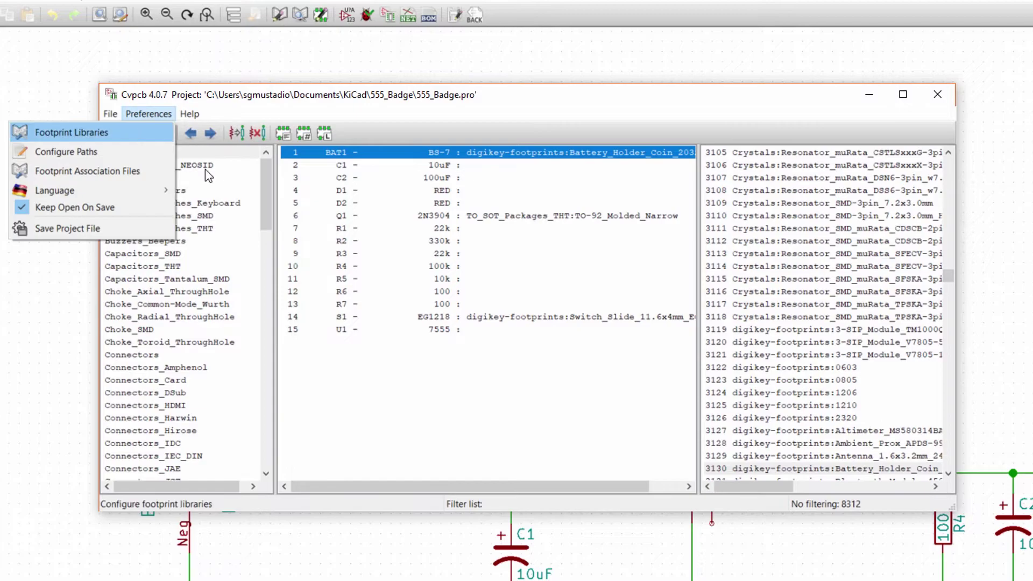
click(71, 133)
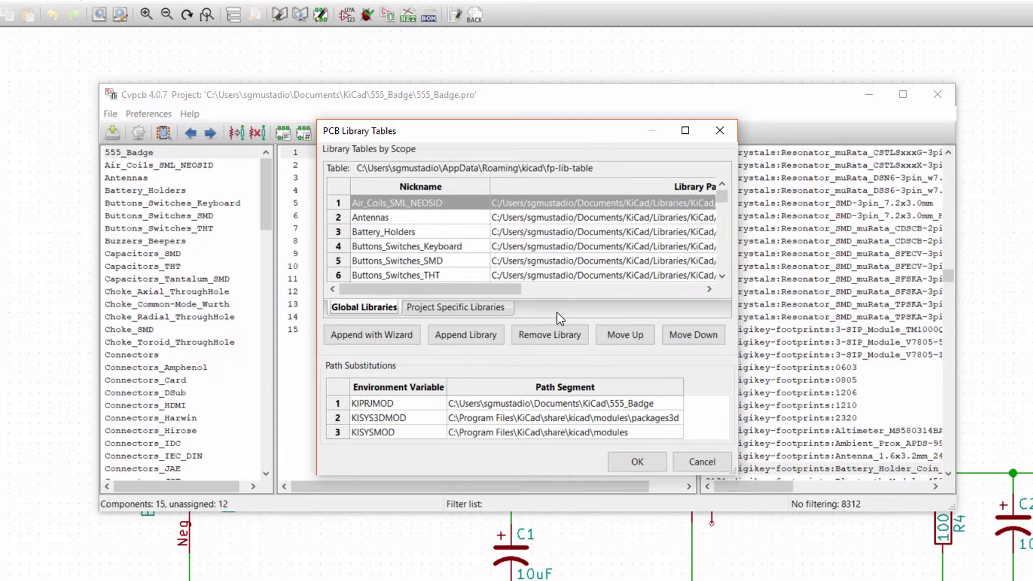
mouse_move(723, 199)
mouse_down()
mouse_move(730, 252)
mouse_move(728, 186)
mouse_up()
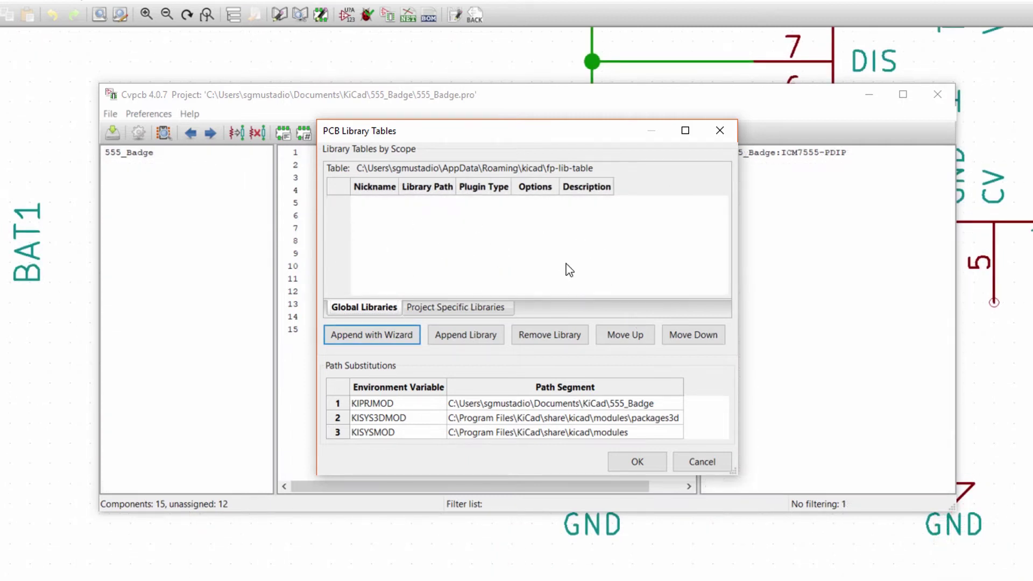
Start the Add Footprint Libraries Wizard with the Github repository as source, and look up the kicad-footprints repository on KiCad's GitHub page.
click(368, 333)
click(451, 328)
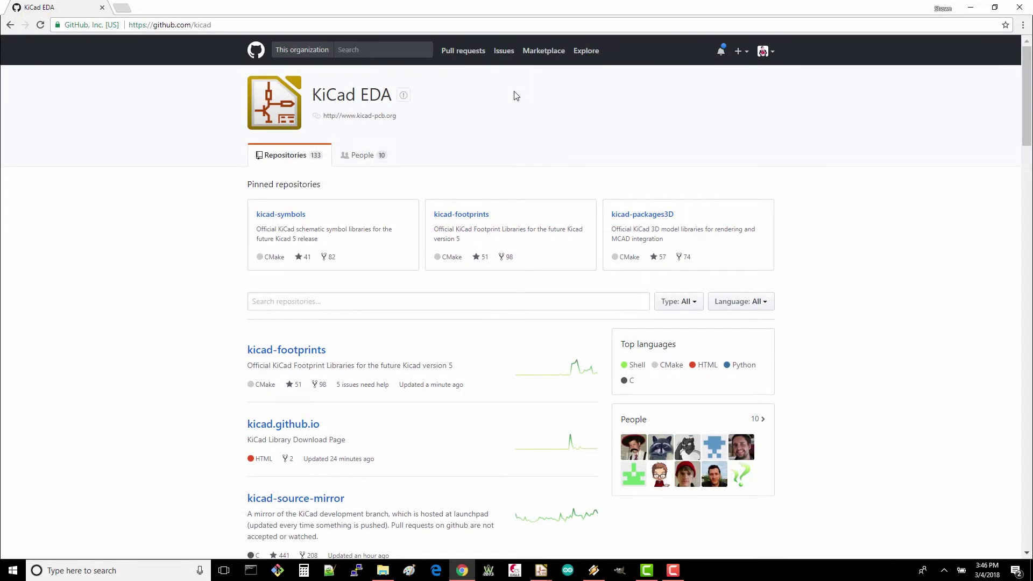
mouse_move(1025, 119)
mouse_down()
mouse_move(1025, 237)
mouse_move(1025, 106)
mouse_up()
click(321, 351)
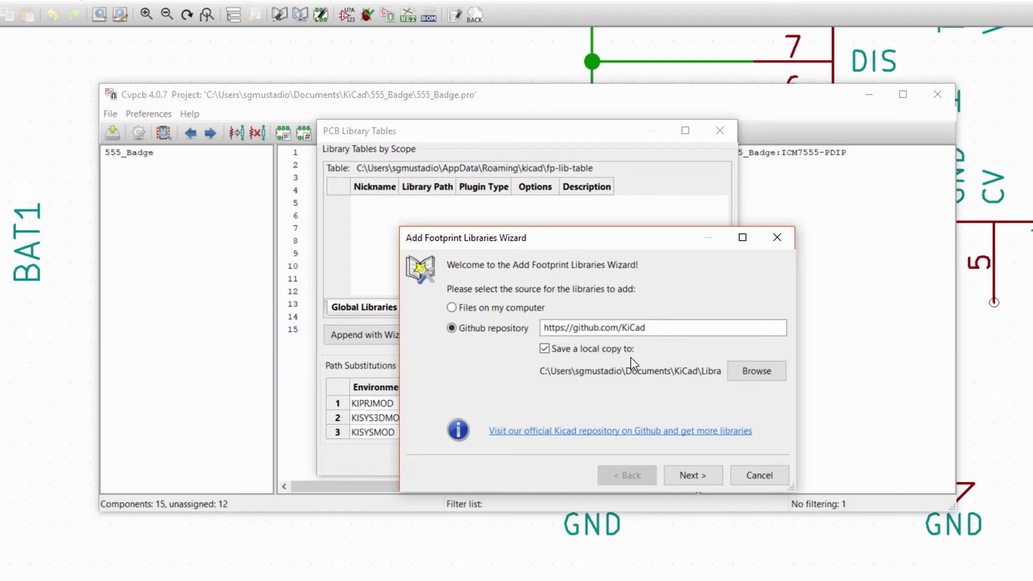
Create a folder named KiCad inside Documents\KiCad\Libraries and choose it as the save location for the local library copy.
click(754, 372)
drag(670, 269, 544, 210)
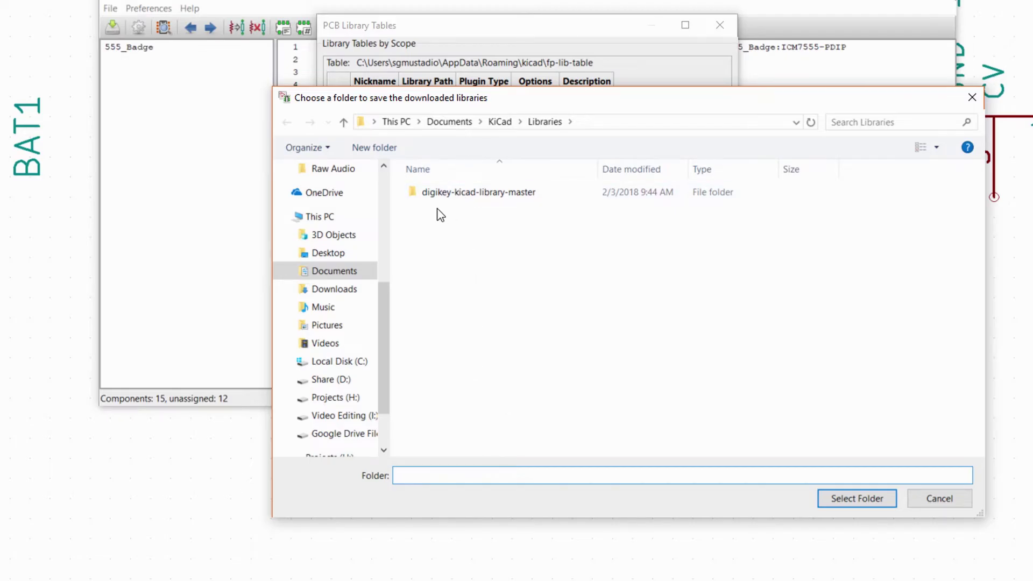
right_click(440, 226)
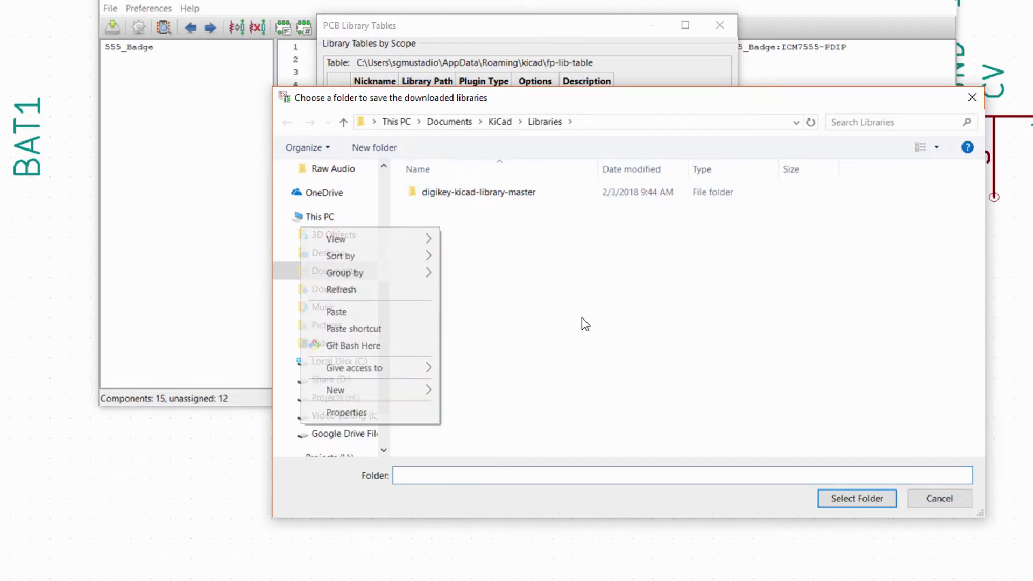
mouse_move(406, 389)
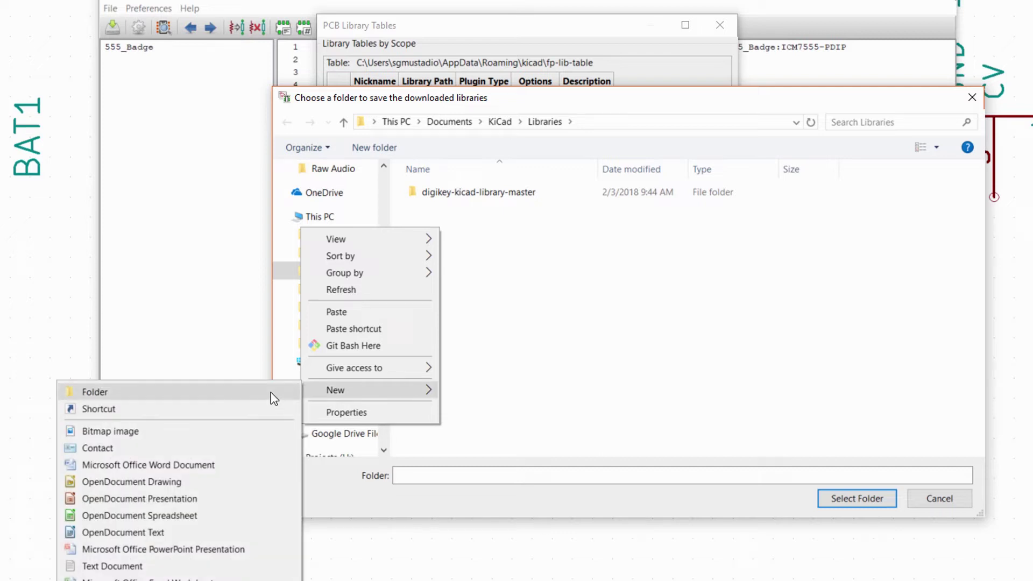
click(270, 392)
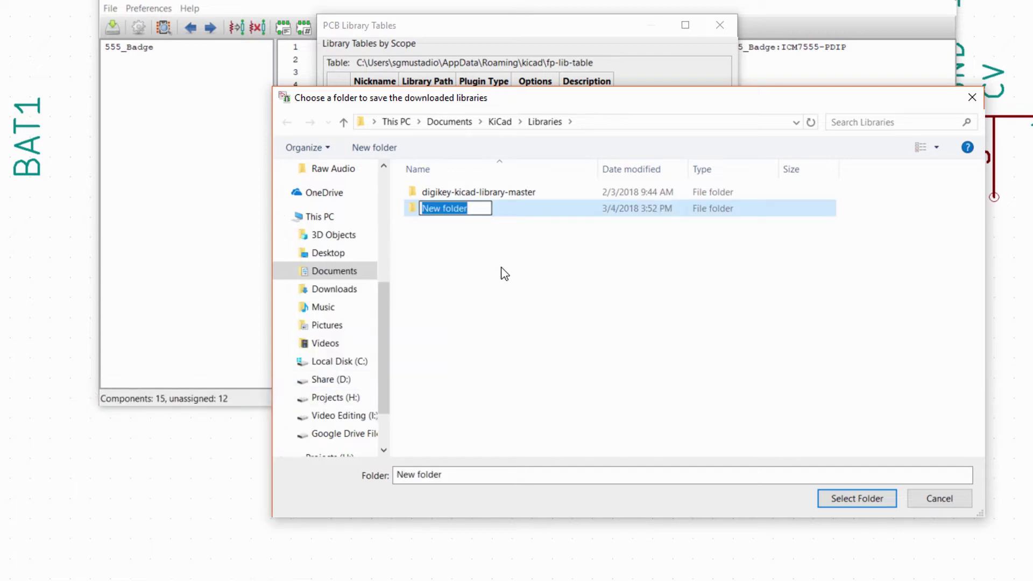
text(KiCad)
key(Return)
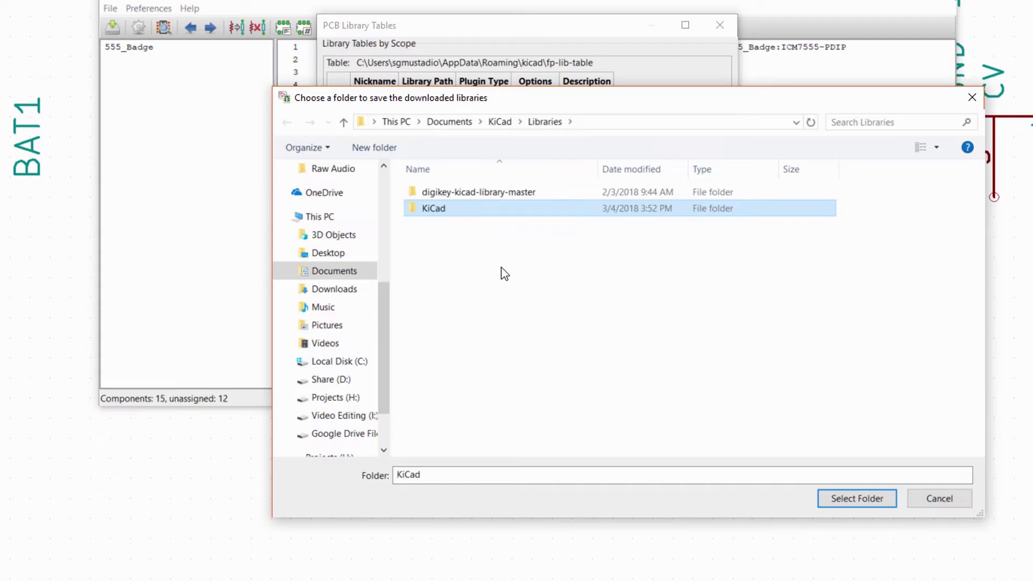
key(Return)
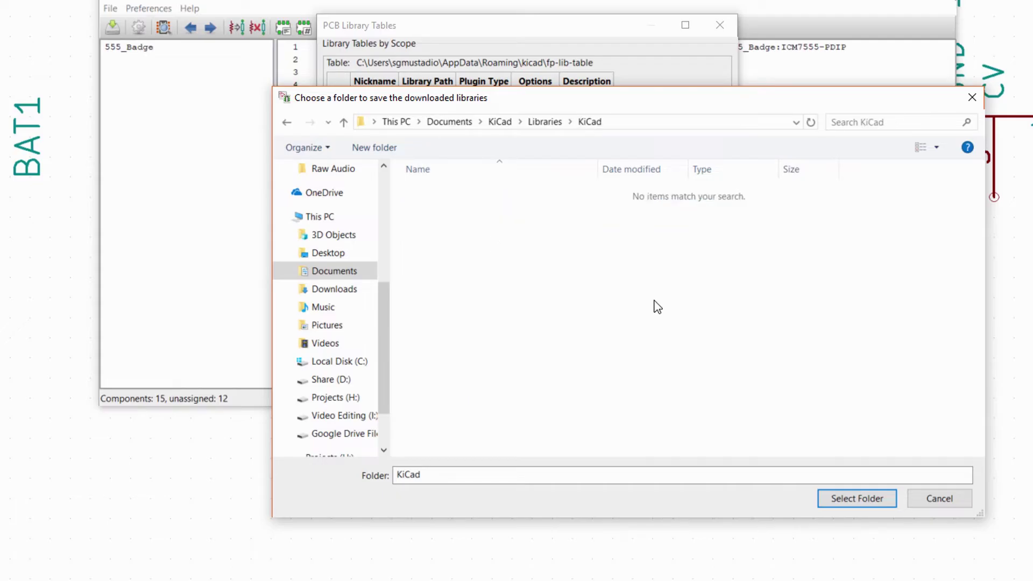
click(846, 495)
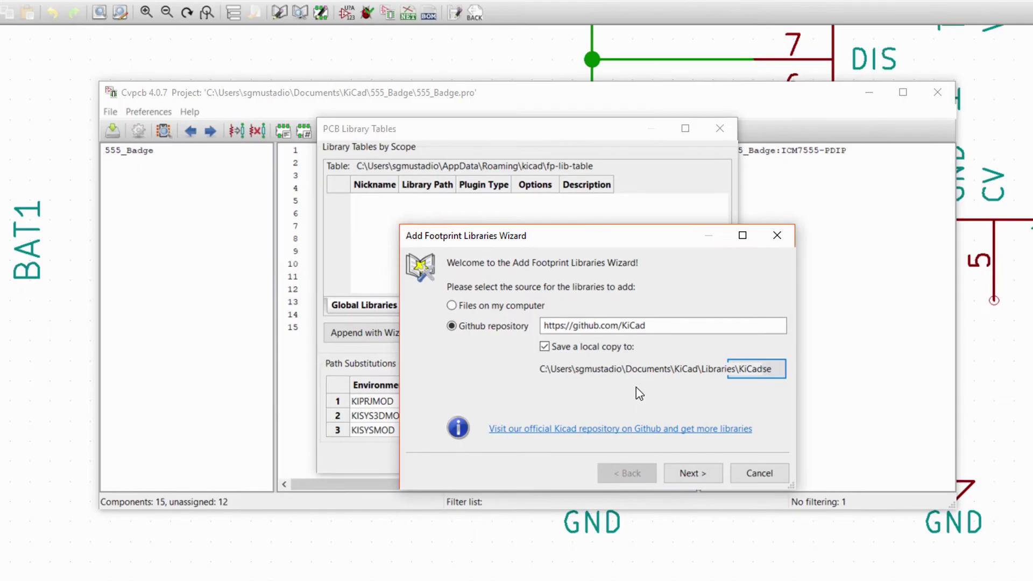
Select all listed Github footprint libraries and add them to the global library configuration.
key(Return)
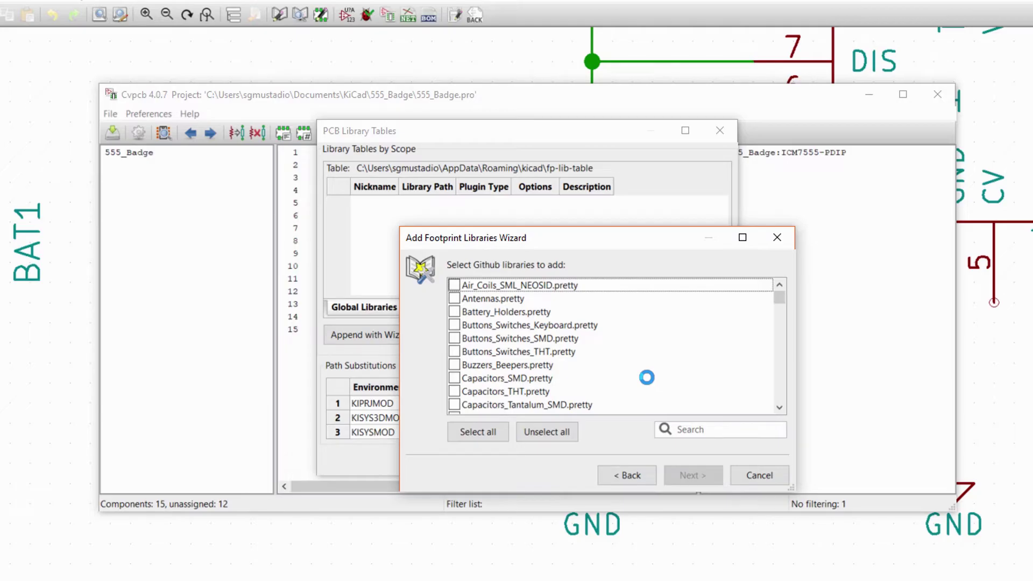
click(596, 287)
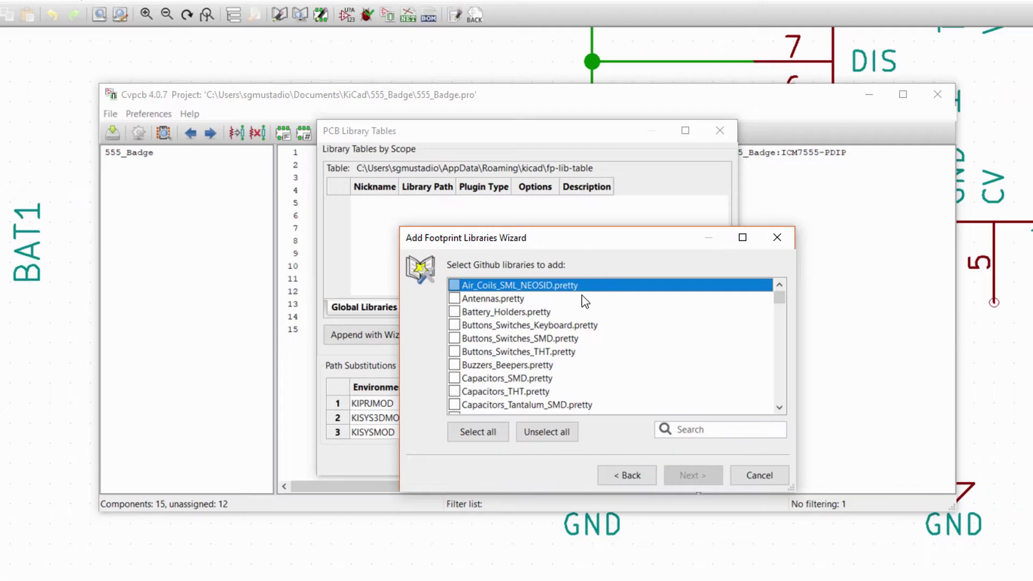
click(477, 432)
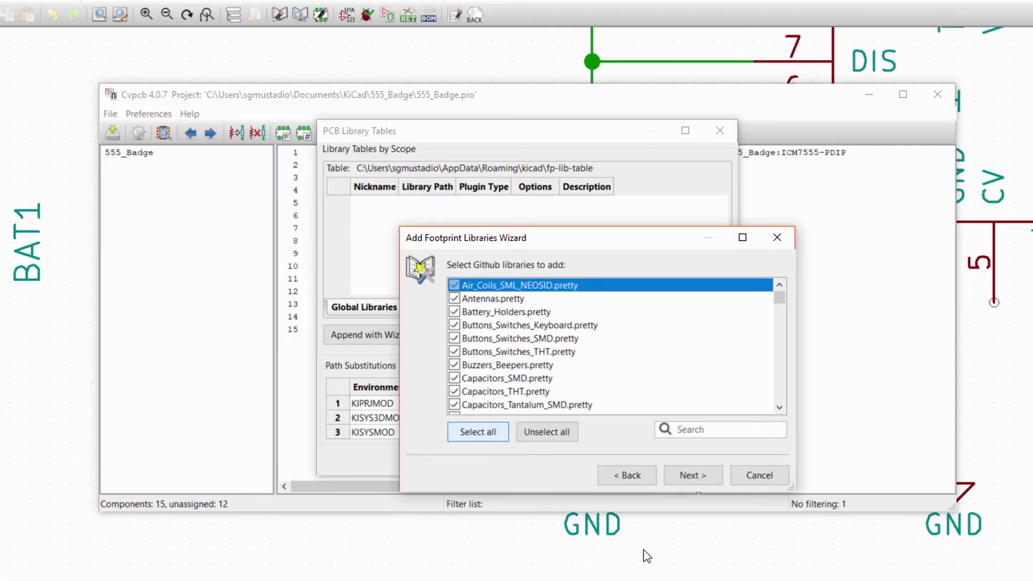
click(692, 475)
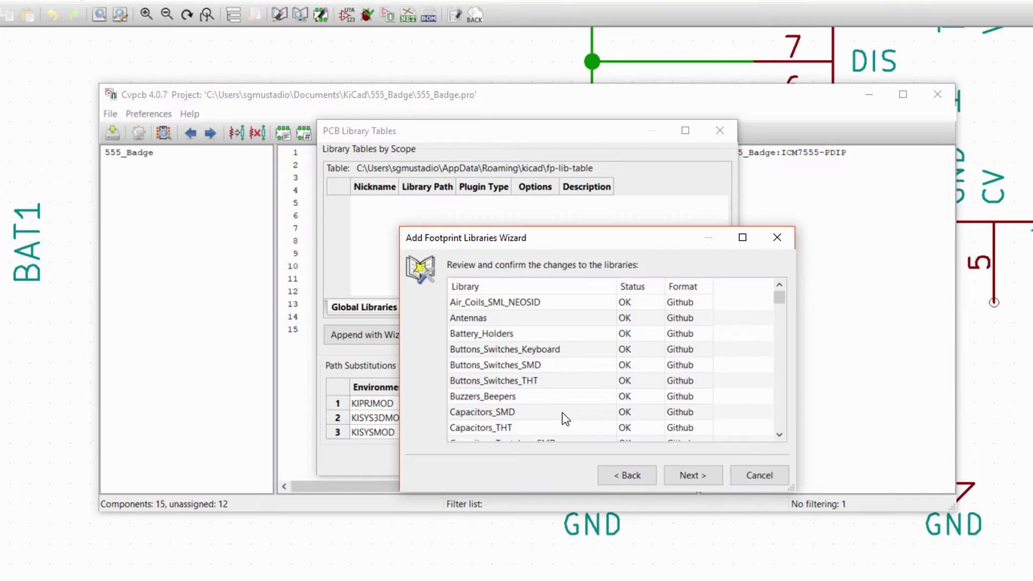
click(692, 475)
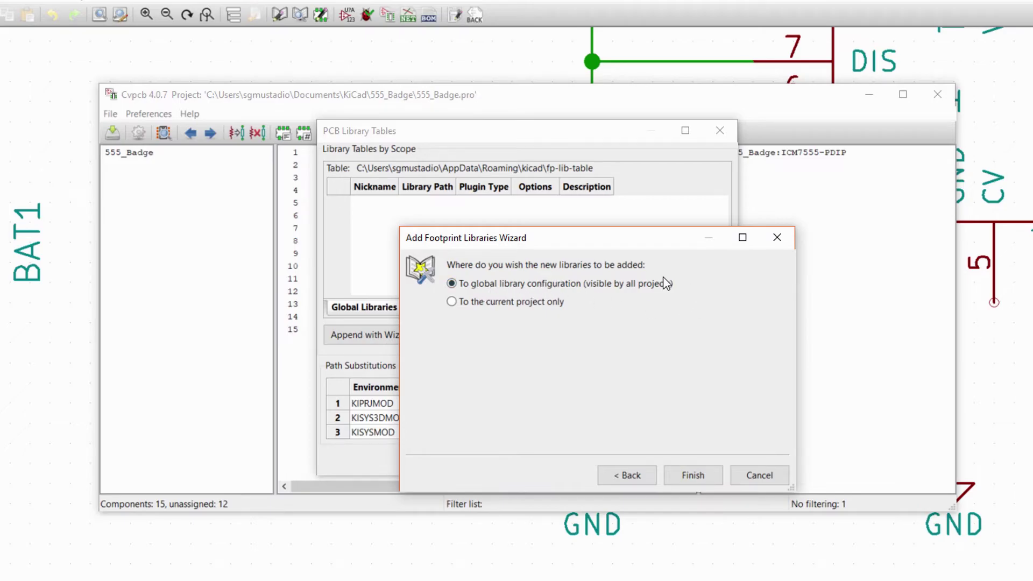
click(693, 469)
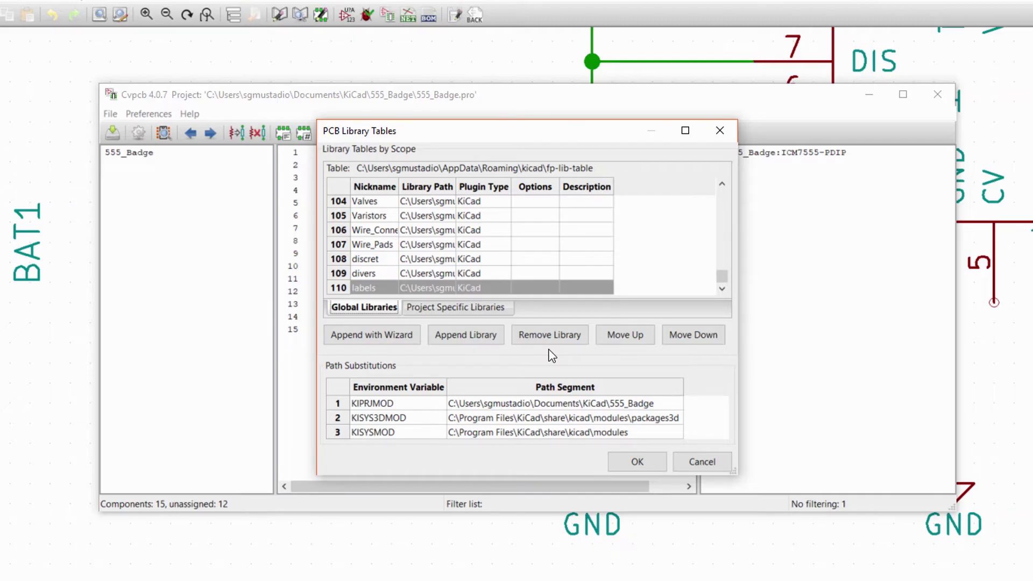
Add digikey-footprints.pretty from the local digikey-kicad-library-master folder to the global library configuration and look over the library table.
click(371, 335)
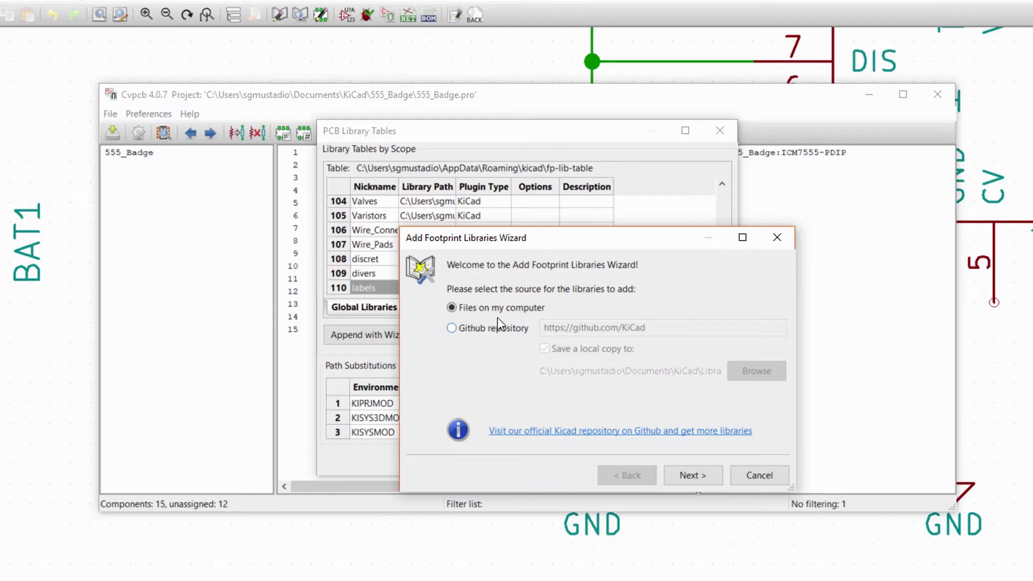
click(694, 475)
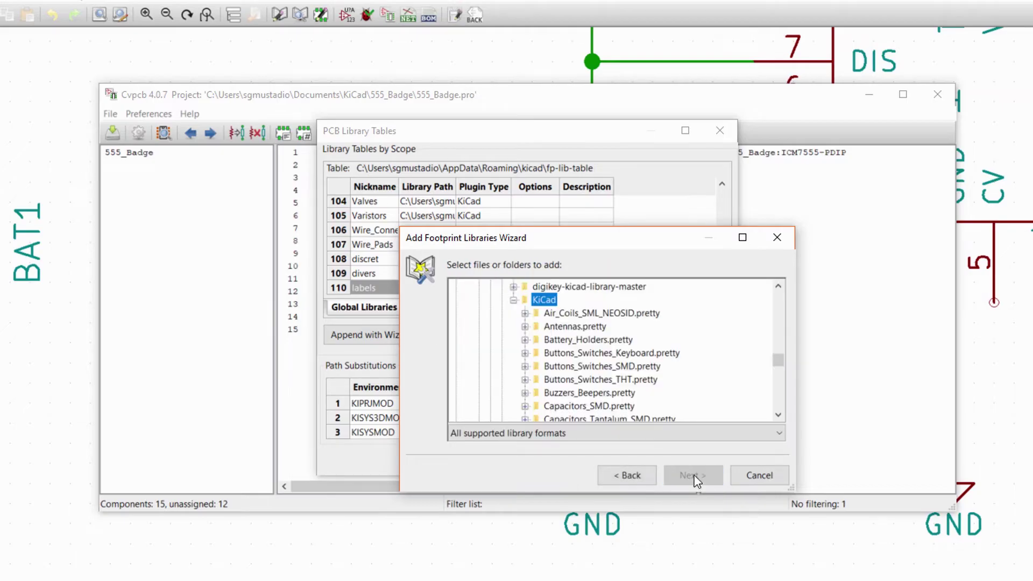
click(514, 287)
click(553, 301)
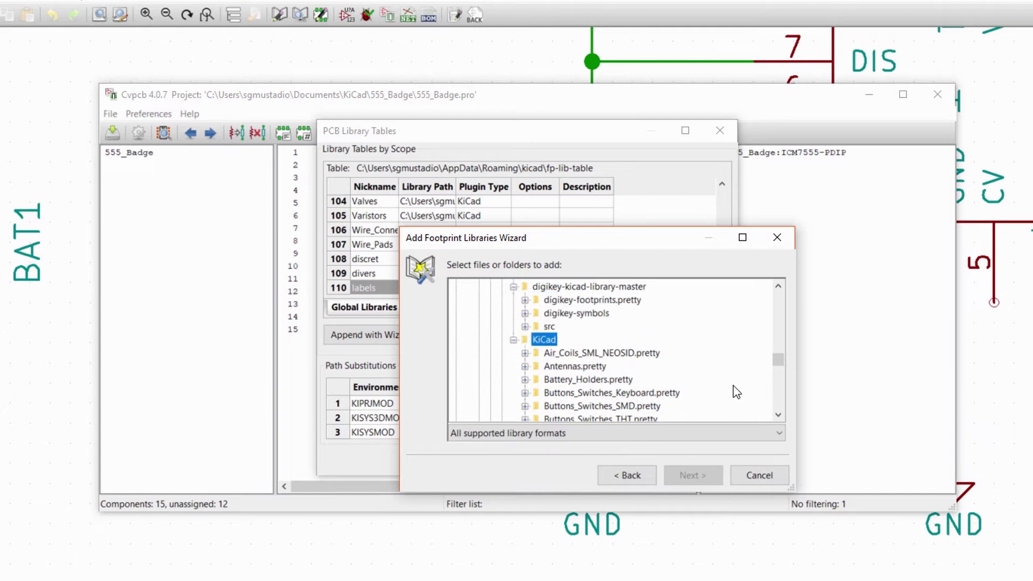
scroll(567, 313, up, 1)
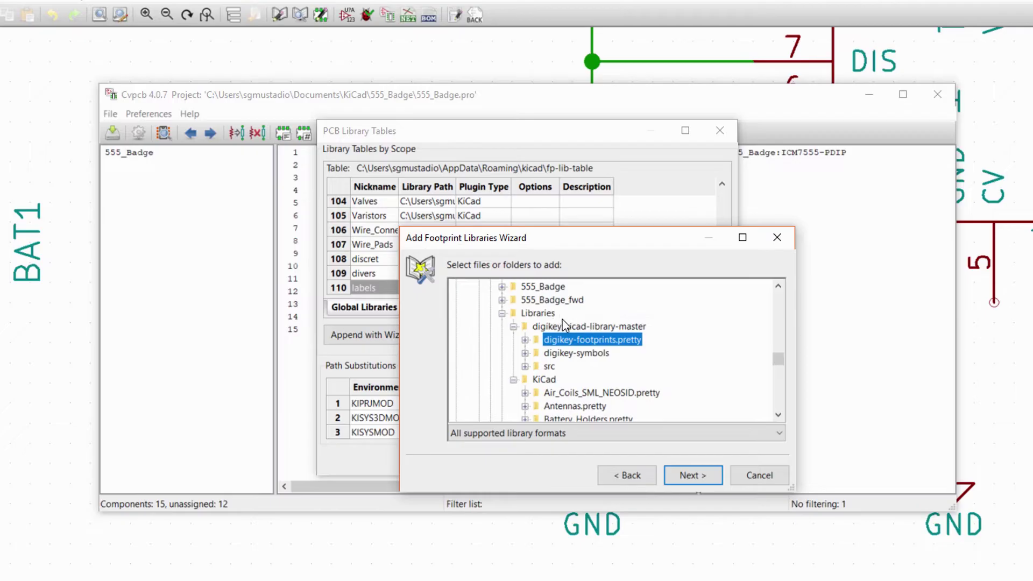
click(689, 474)
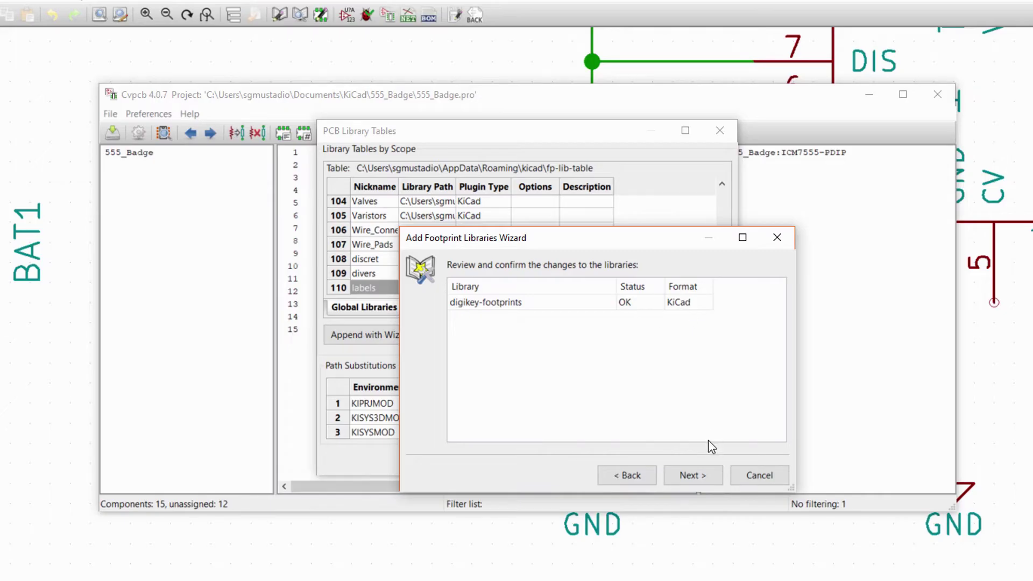
click(701, 474)
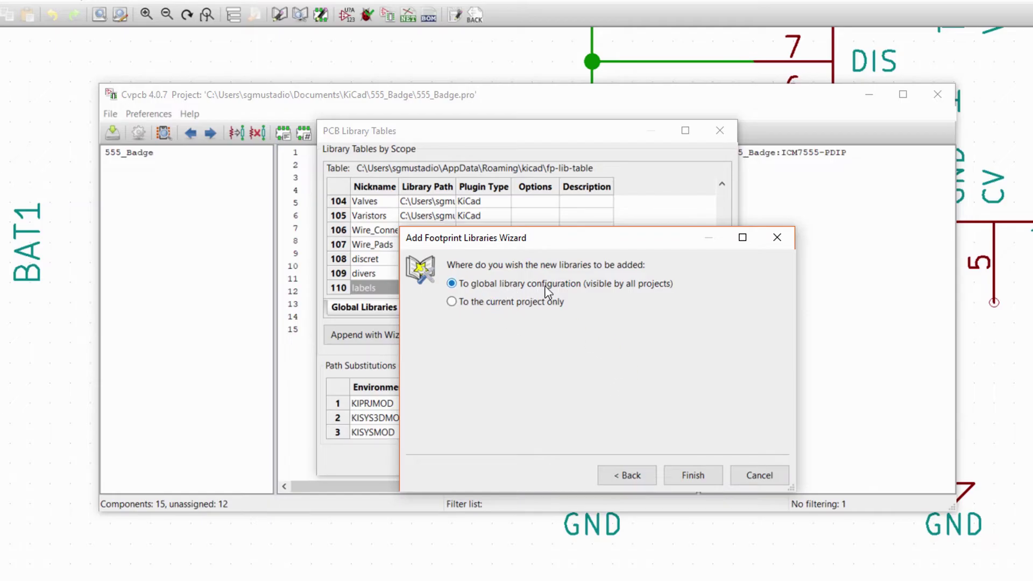
click(690, 476)
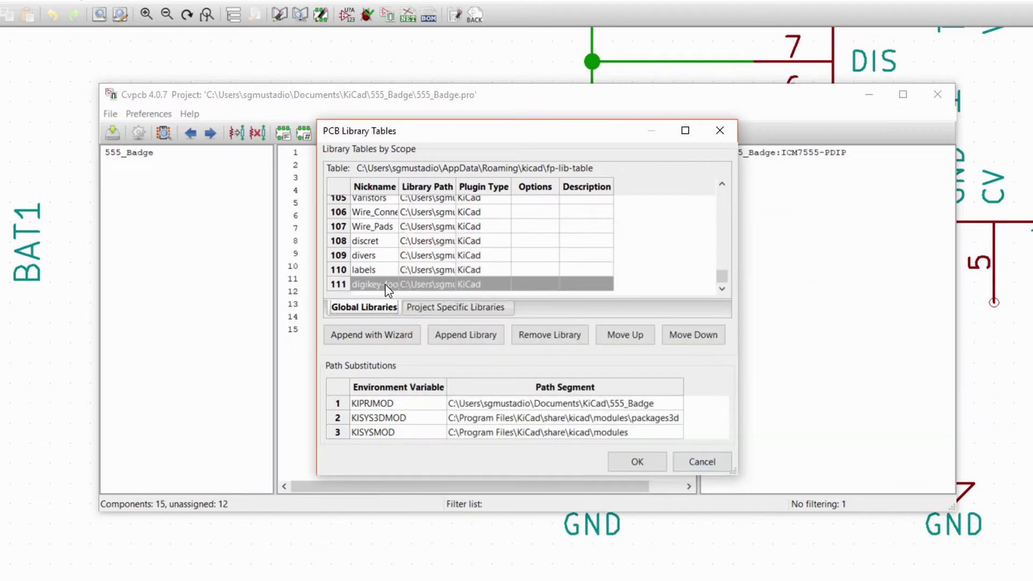
scroll(392, 230, up, 9)
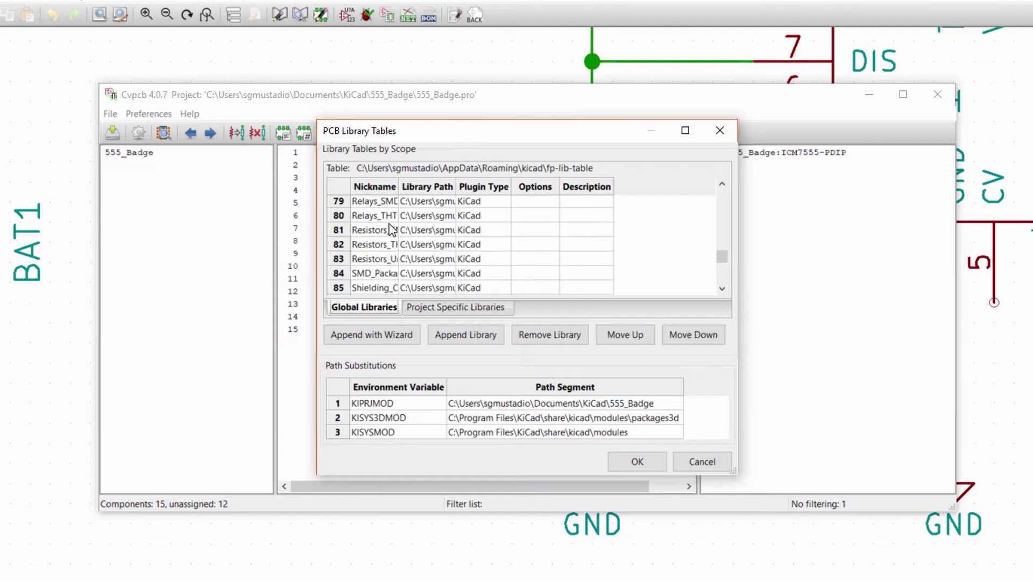
Look over the global and project-specific footprint library tables and accept the library configuration.
scroll(391, 229, up, 20)
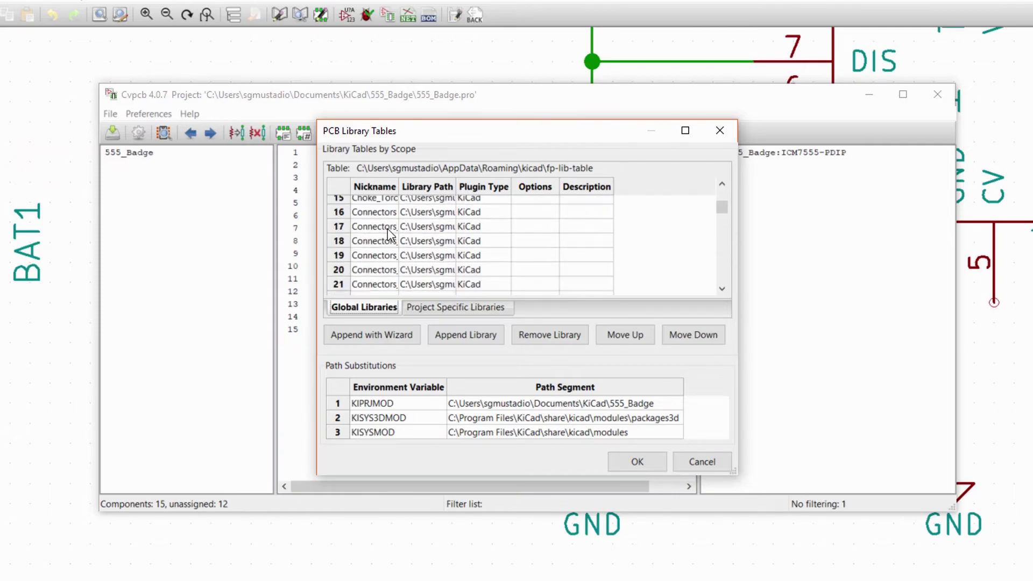
scroll(387, 230, up, 5)
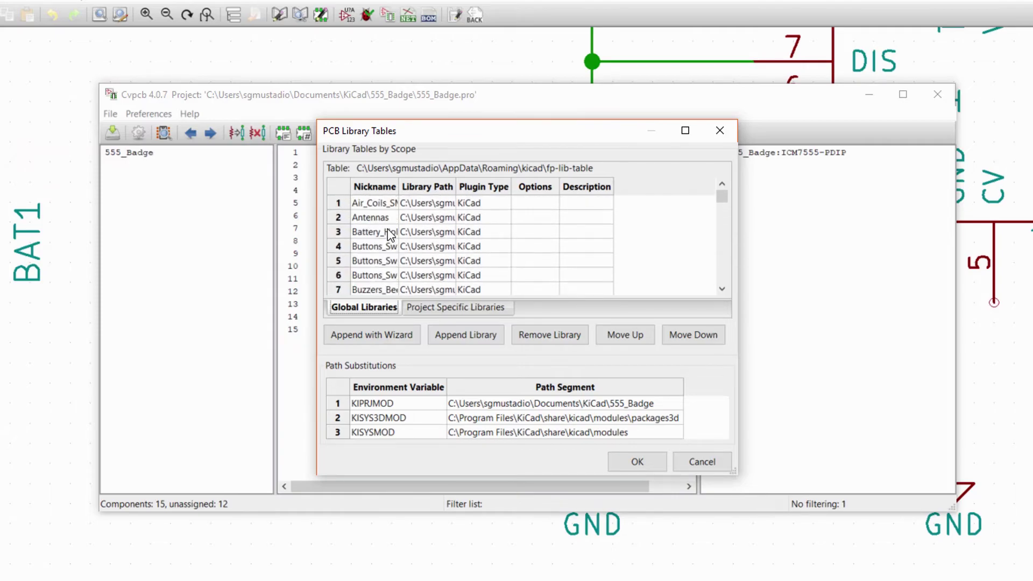
click(438, 306)
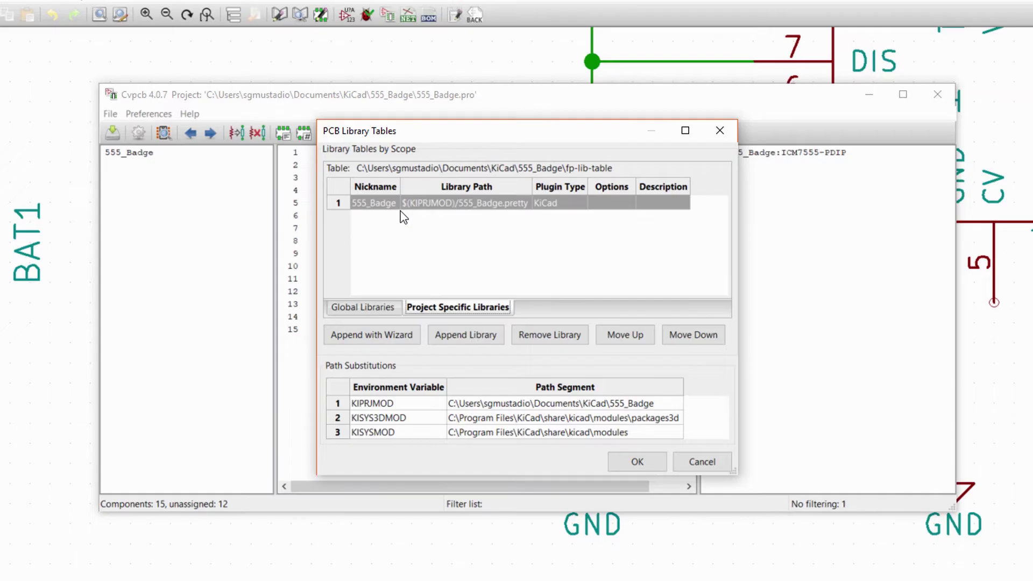
click(640, 462)
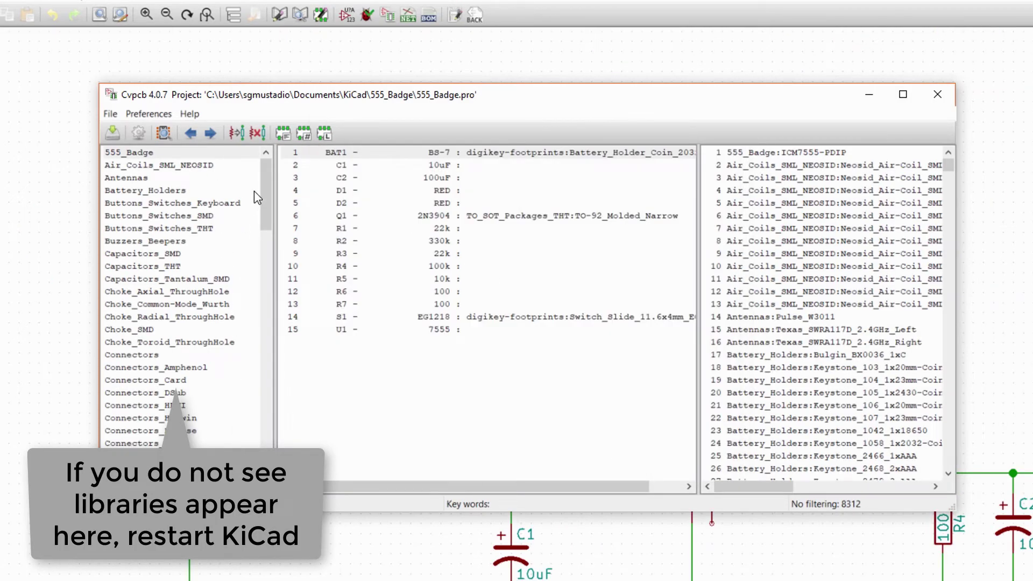
Browse the loaded footprint libraries and look through the unfiltered footprint list for battery component BAT1.
drag(262, 215, 263, 171)
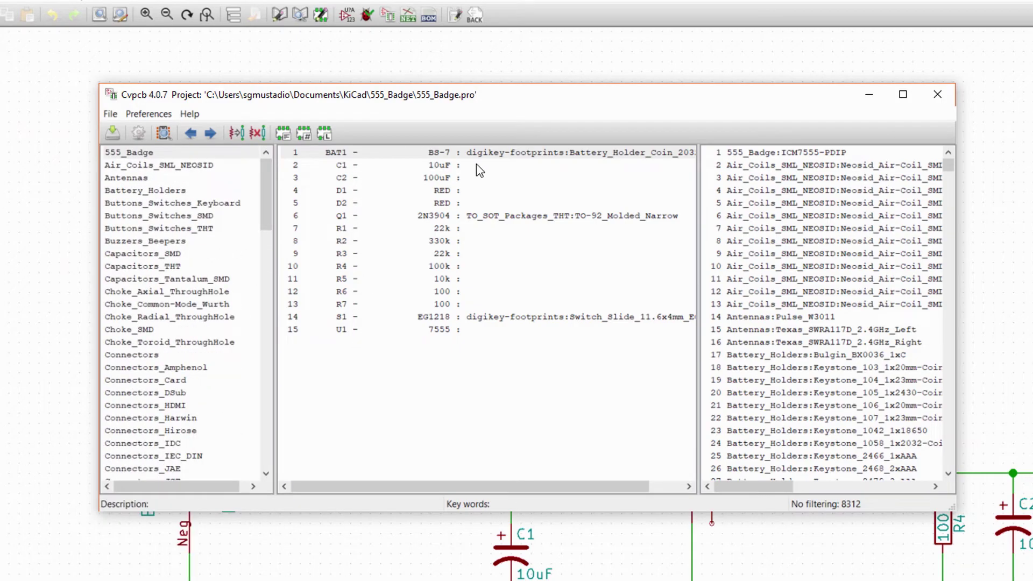
click(350, 152)
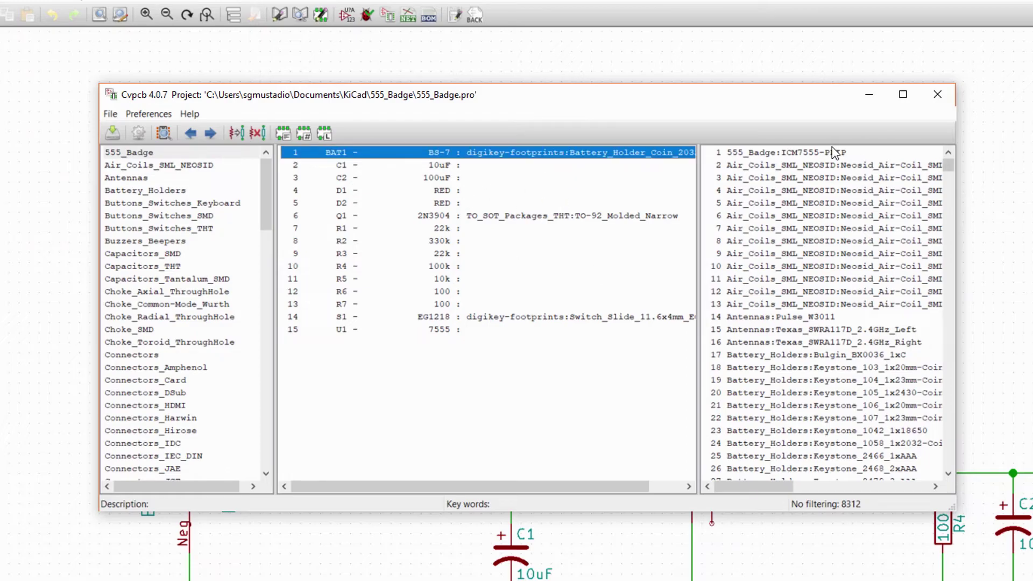
drag(950, 163, 848, 376)
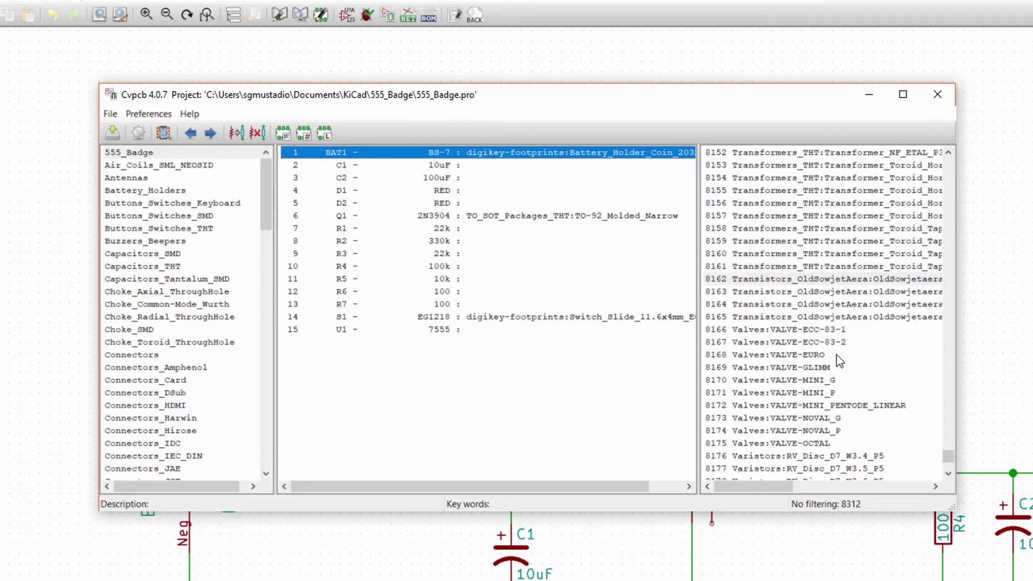
click(798, 283)
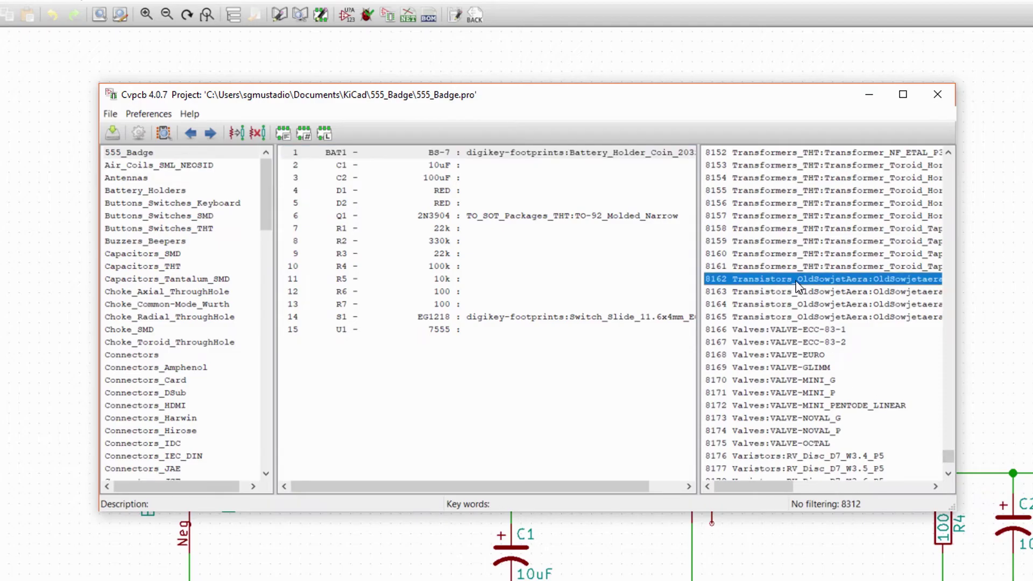
Enable filtering of the footprint list by key words and check the footprints offered for capacitor C1.
click(283, 135)
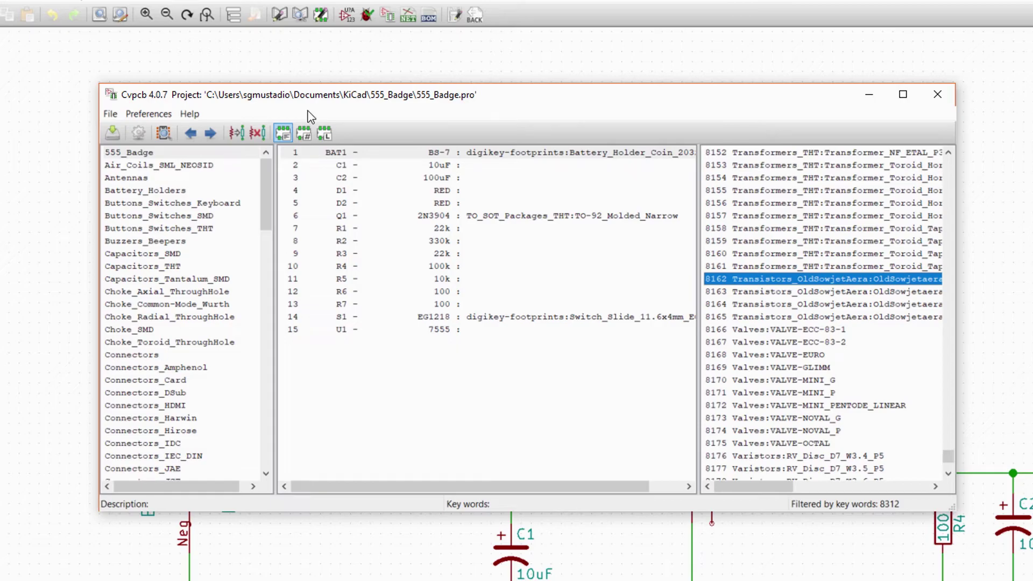
click(357, 165)
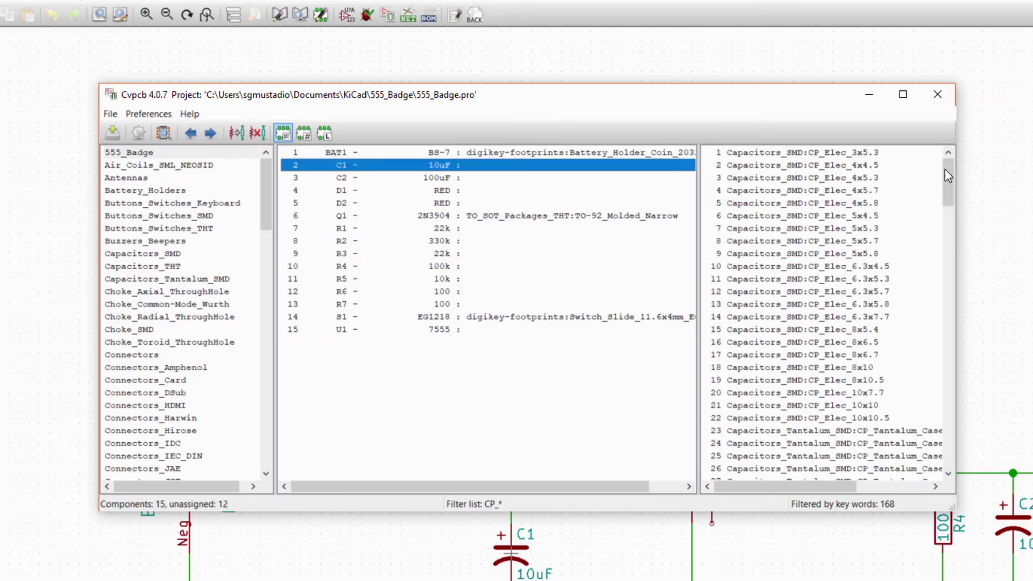
mouse_move(945, 172)
mouse_down()
mouse_move(961, 454)
mouse_move(937, 228)
mouse_move(945, 163)
mouse_up()
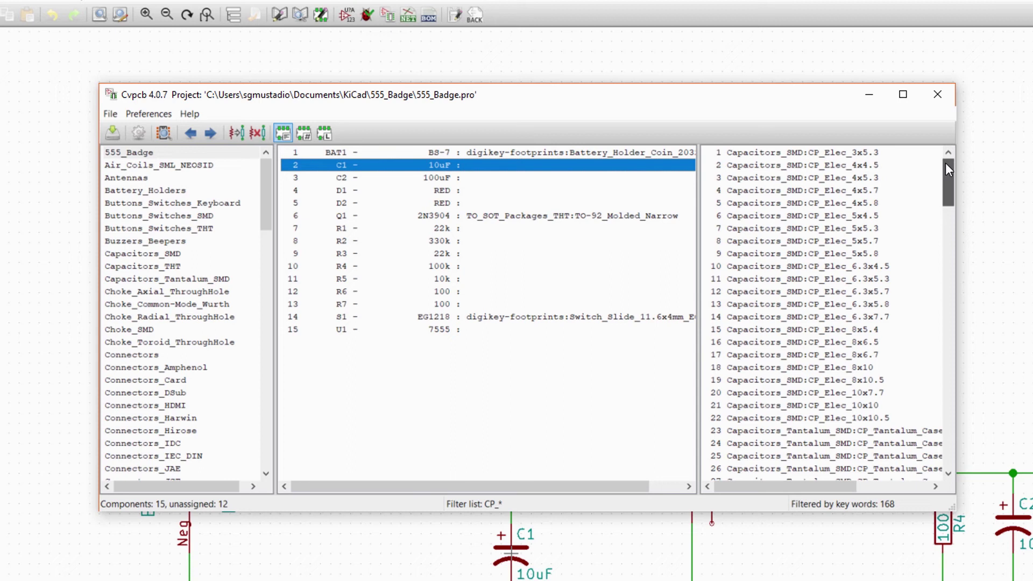
Add pin-count filtering to the key-word filter and look through the footprint list for BAT1.
click(282, 133)
click(282, 133)
click(304, 133)
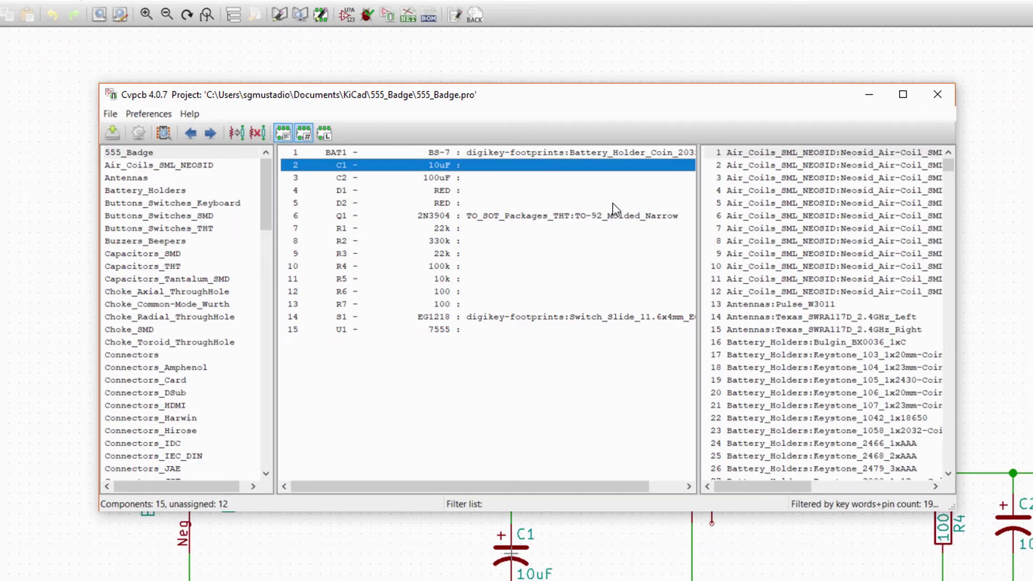
key(Up)
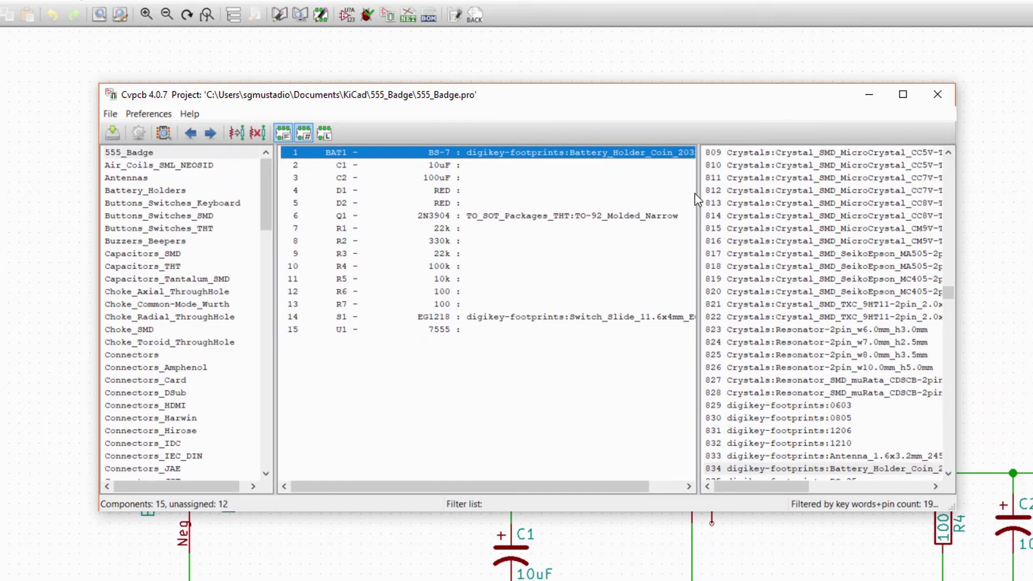
drag(949, 280, 945, 156)
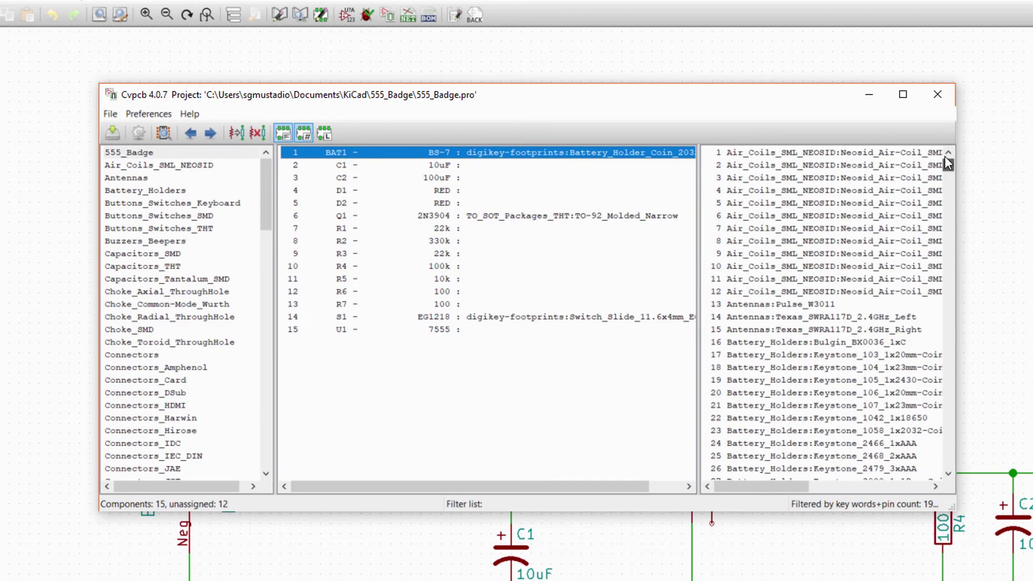
Filter the footprints by the Battery_Holders library and view the Keystone_105_1x2430-CoinCell footprint drawing.
click(328, 138)
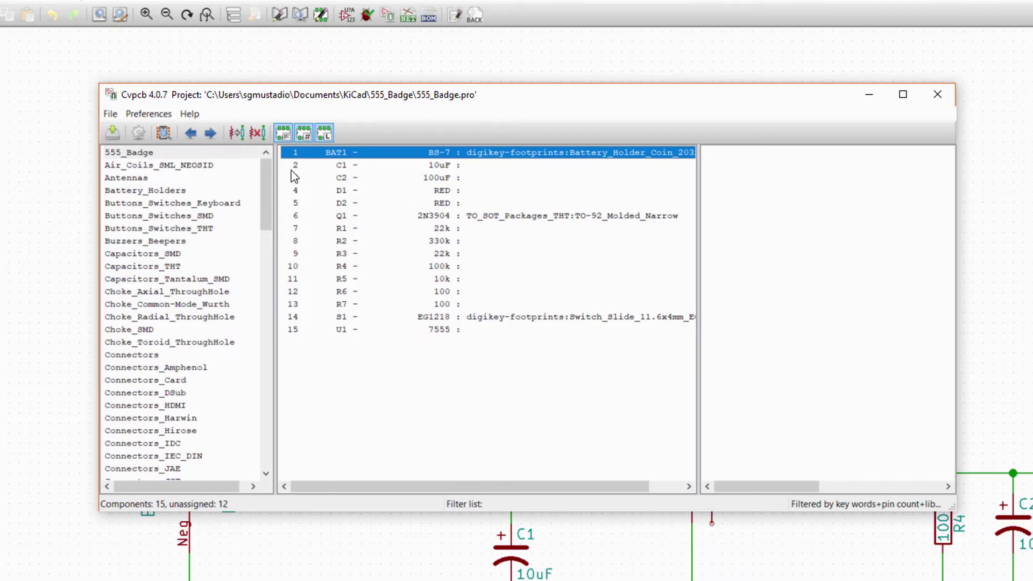
click(182, 190)
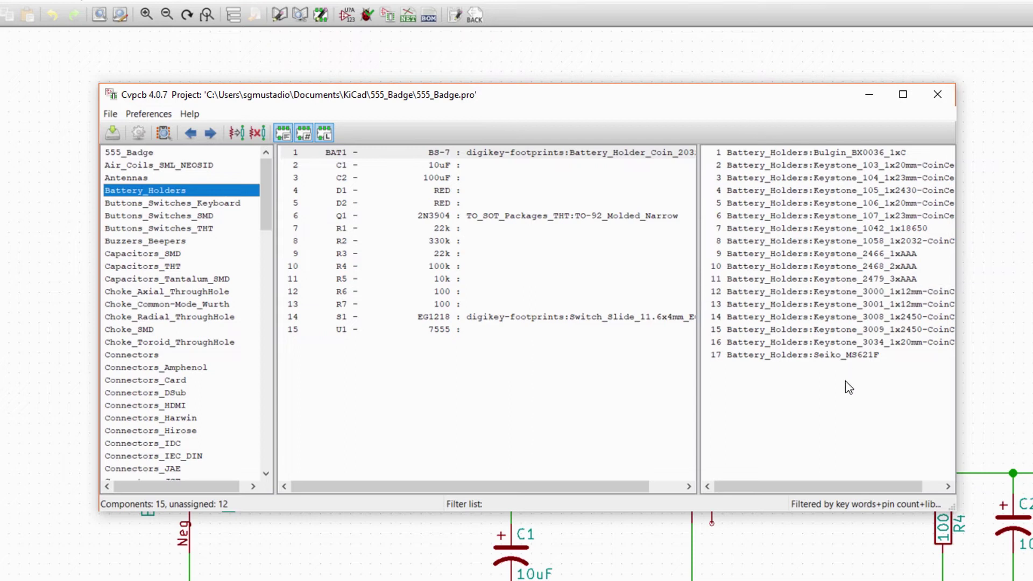
click(884, 191)
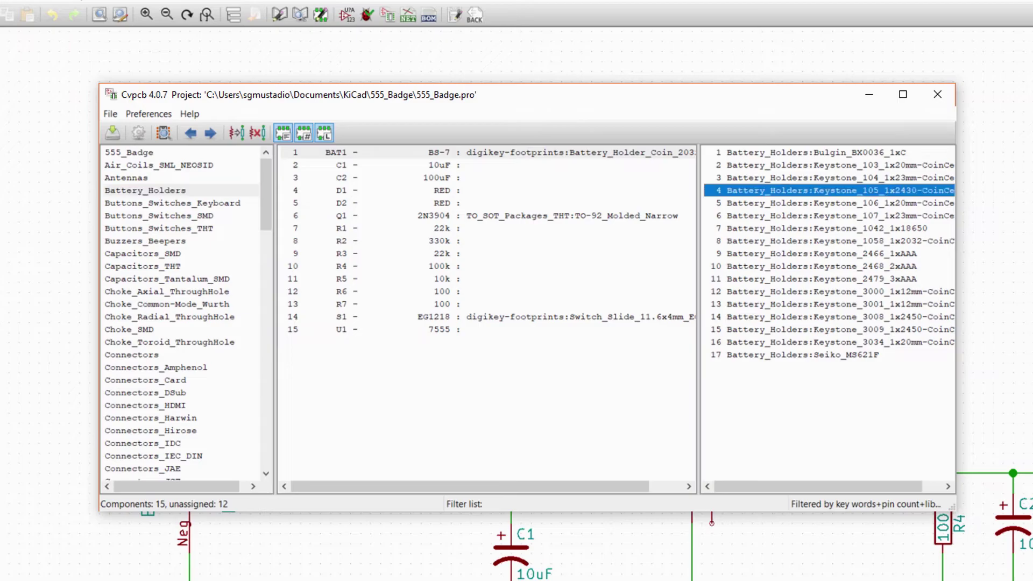
click(171, 137)
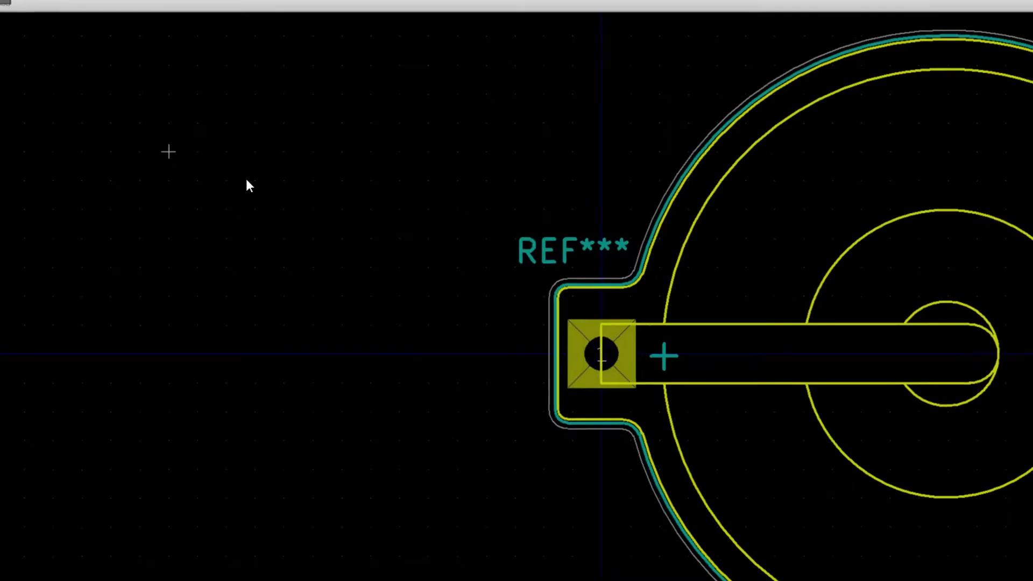
scroll(826, 302, up, 2)
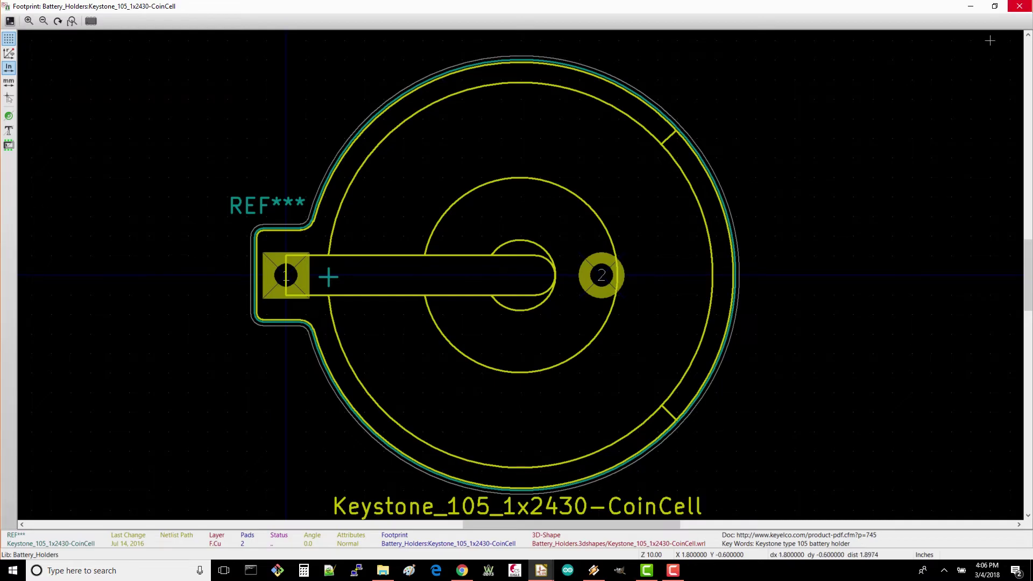
click(1020, 6)
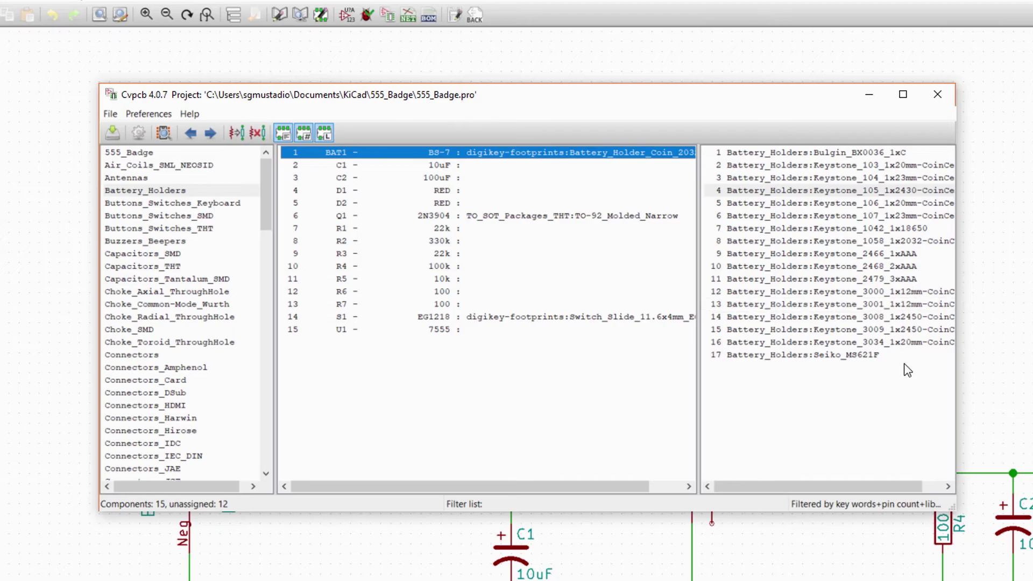
List the digikey-footprints library and view the Battery_Holder_Coin_2032_BS-7 footprint drawing.
drag(266, 199, 258, 482)
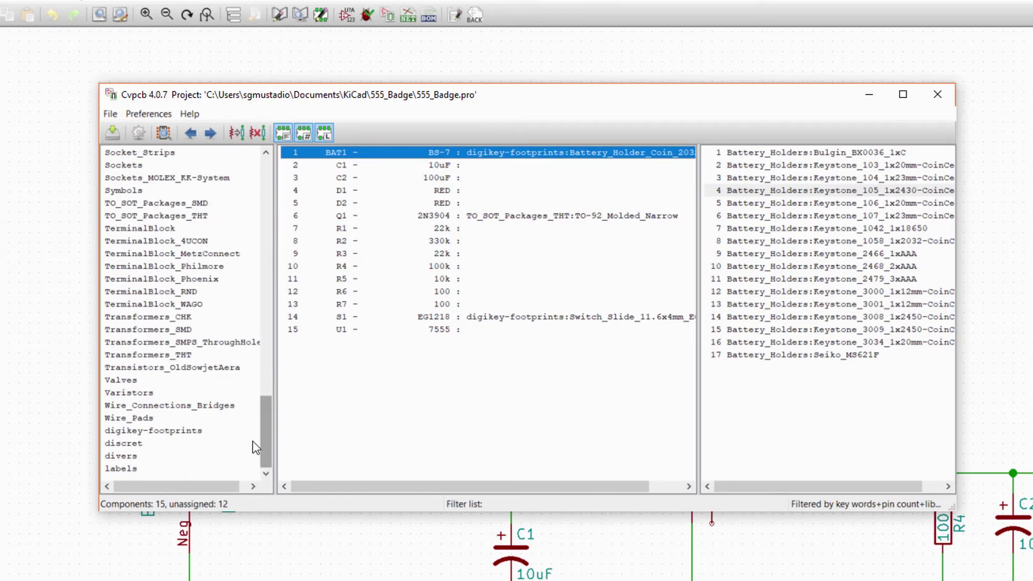
click(201, 430)
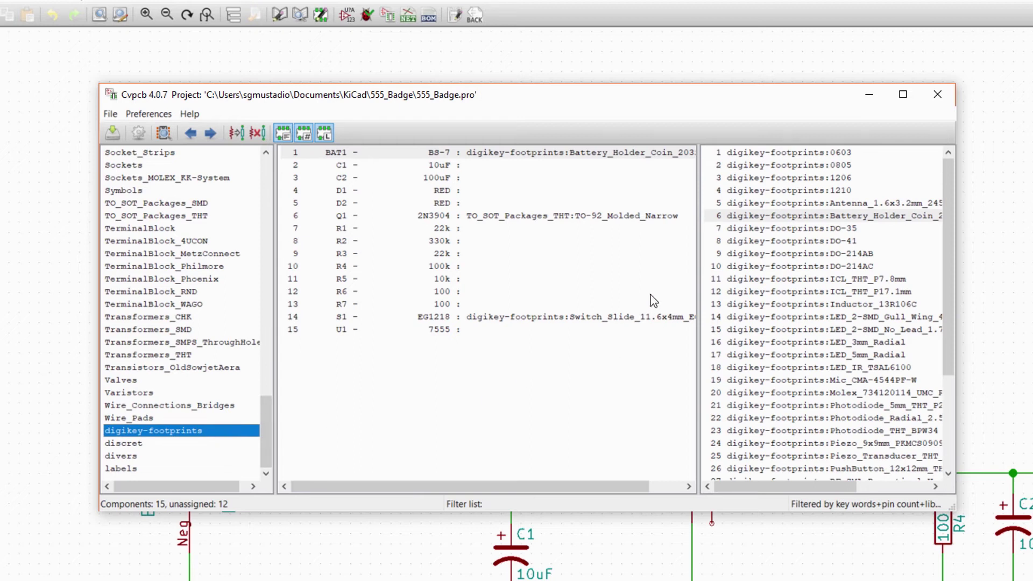
click(903, 216)
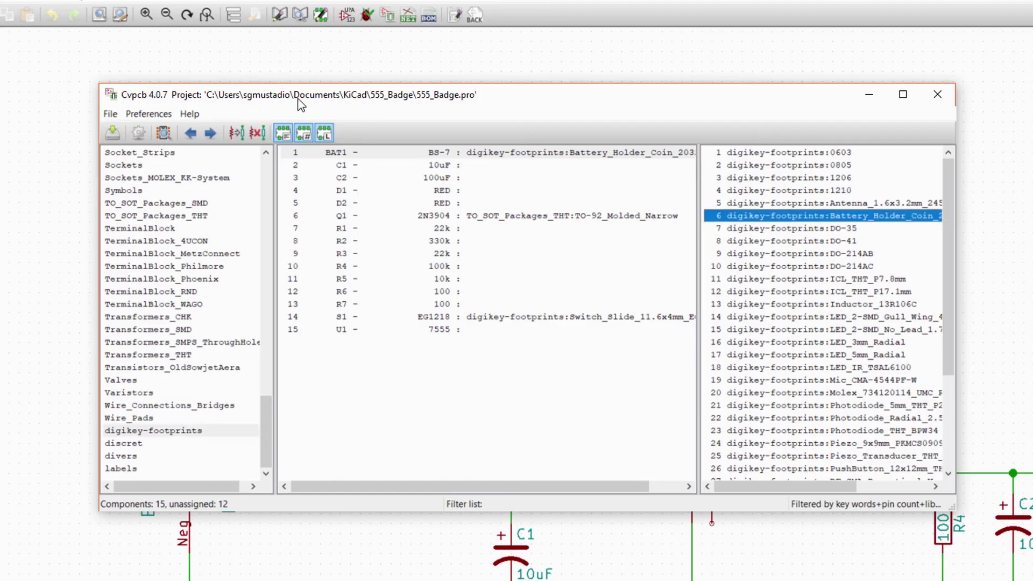
click(163, 133)
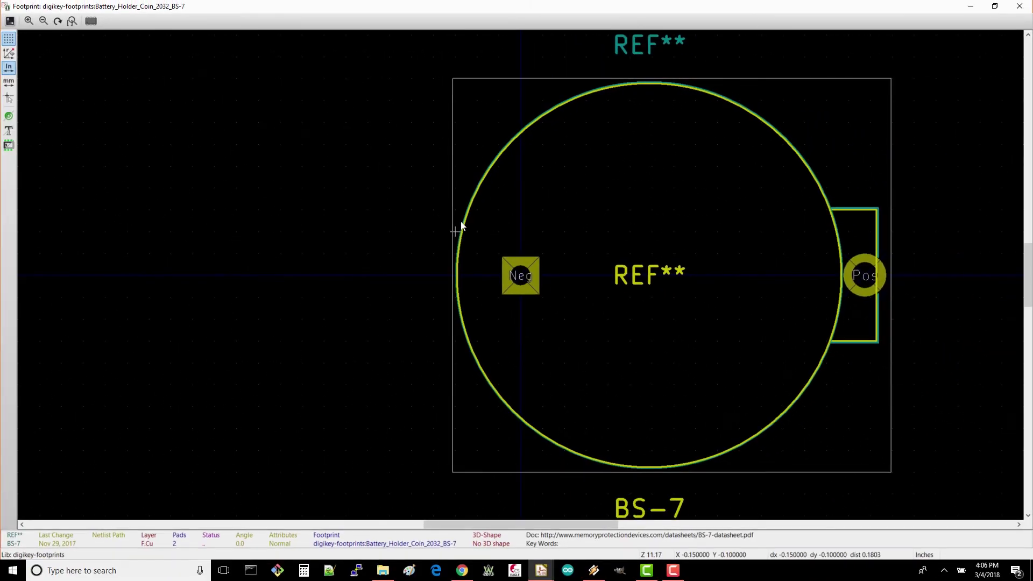
click(1019, 6)
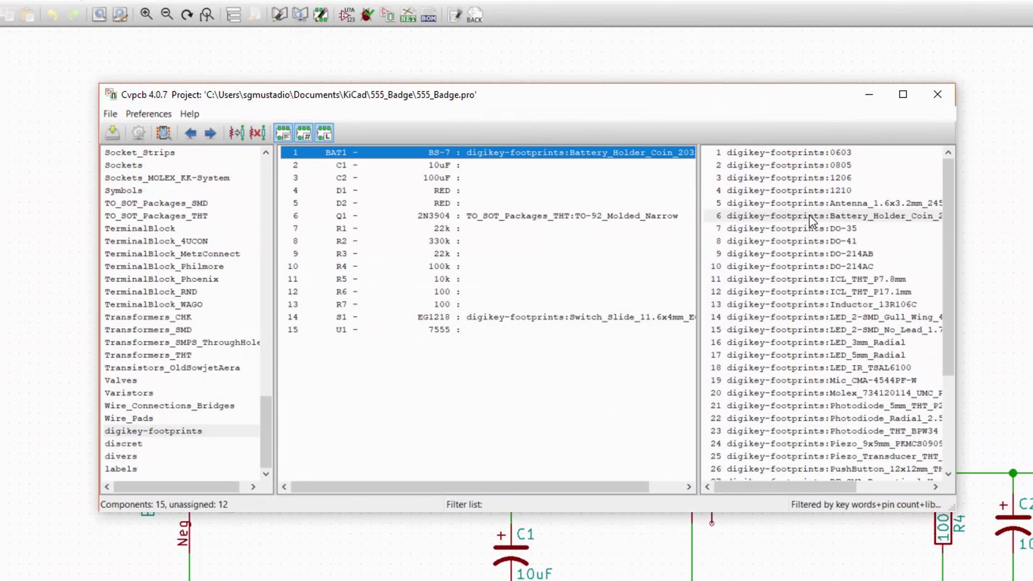
Select capacitor C1, turn off filtering by library and browse the footprints offered for it.
key(Down)
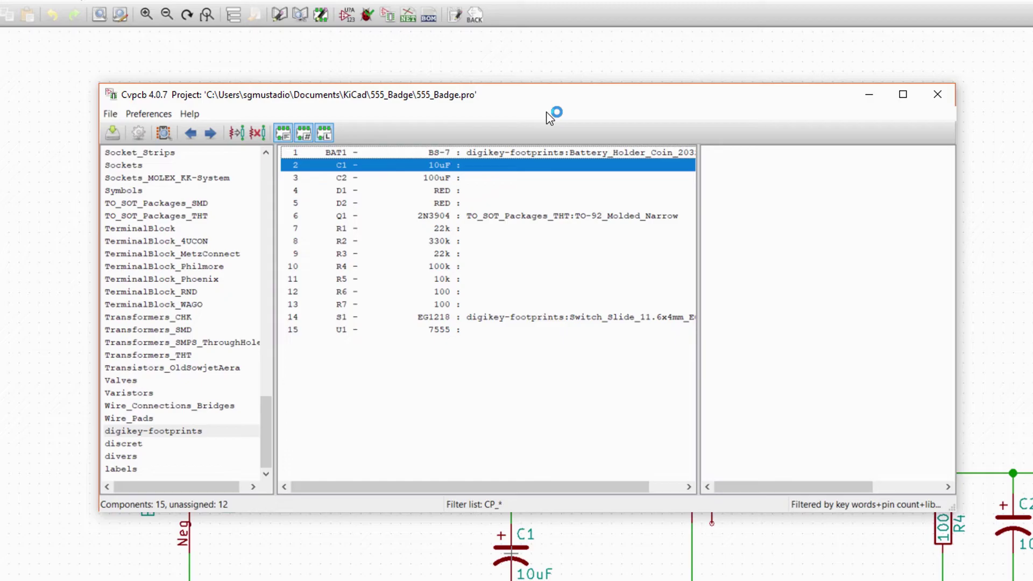
click(325, 134)
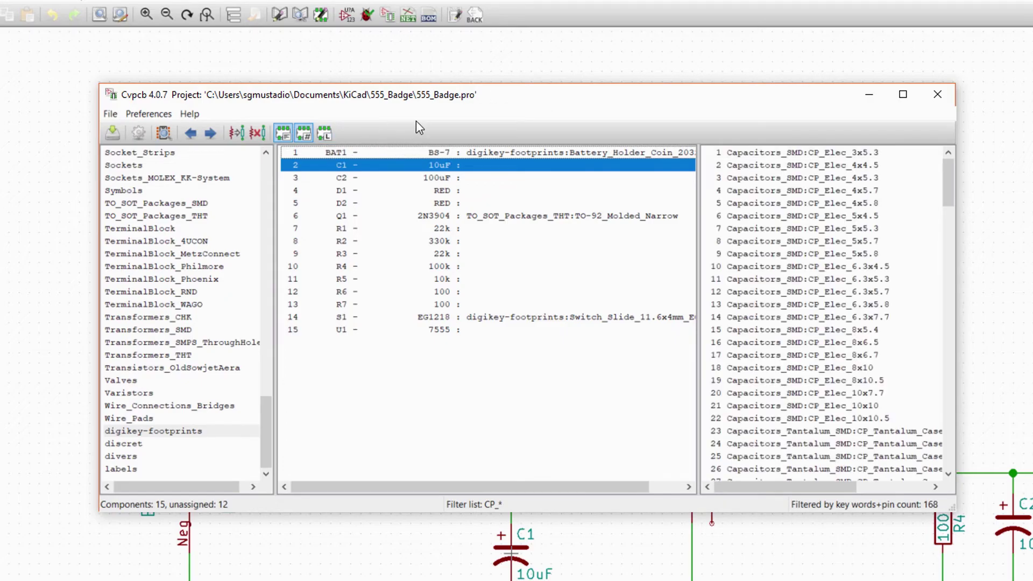
drag(953, 192, 960, 250)
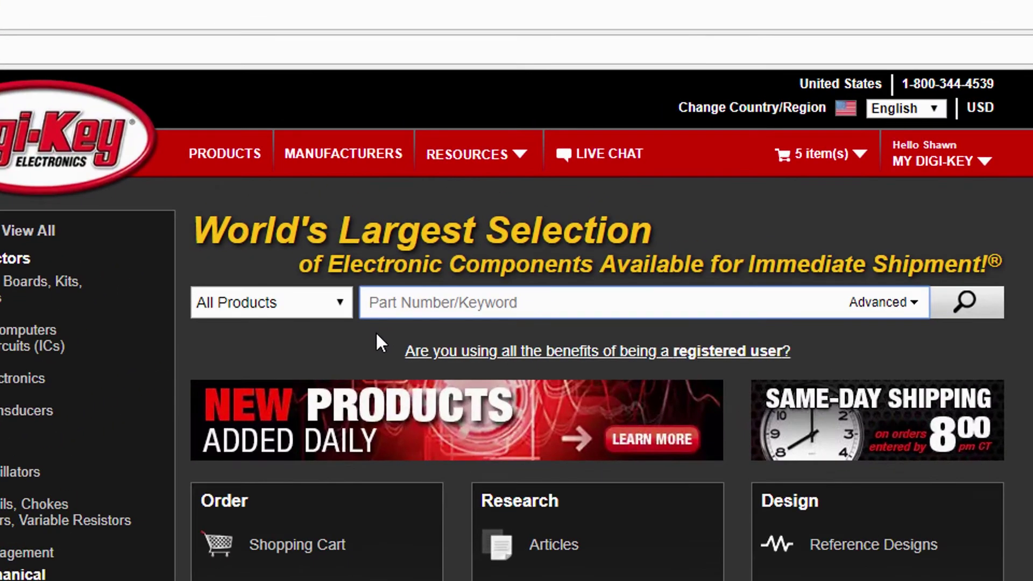
Search the Digi-Key website for "capacitor" and open the Aluminum Electrolytic Capacitors category.
text(capacitor)
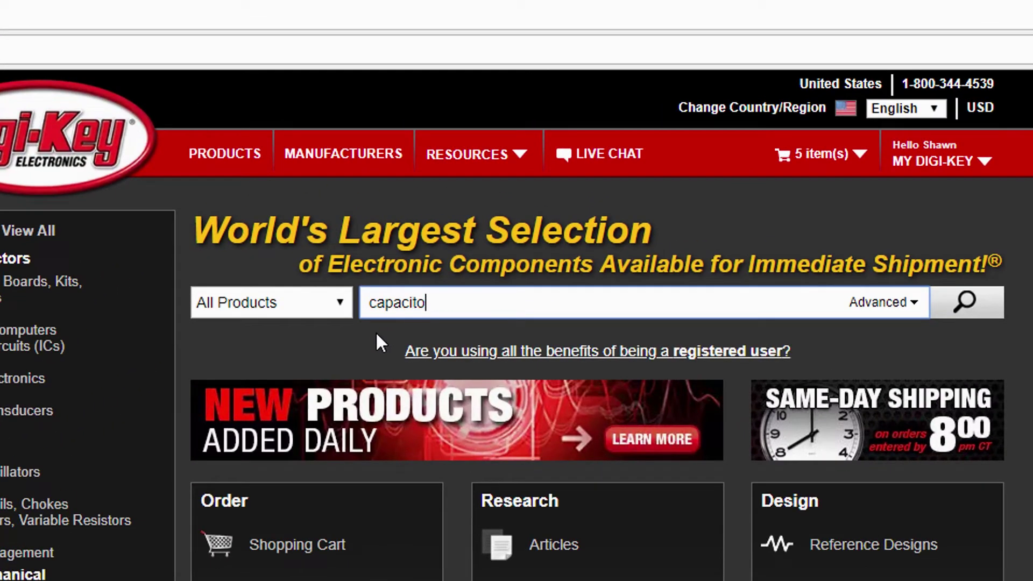
click(983, 305)
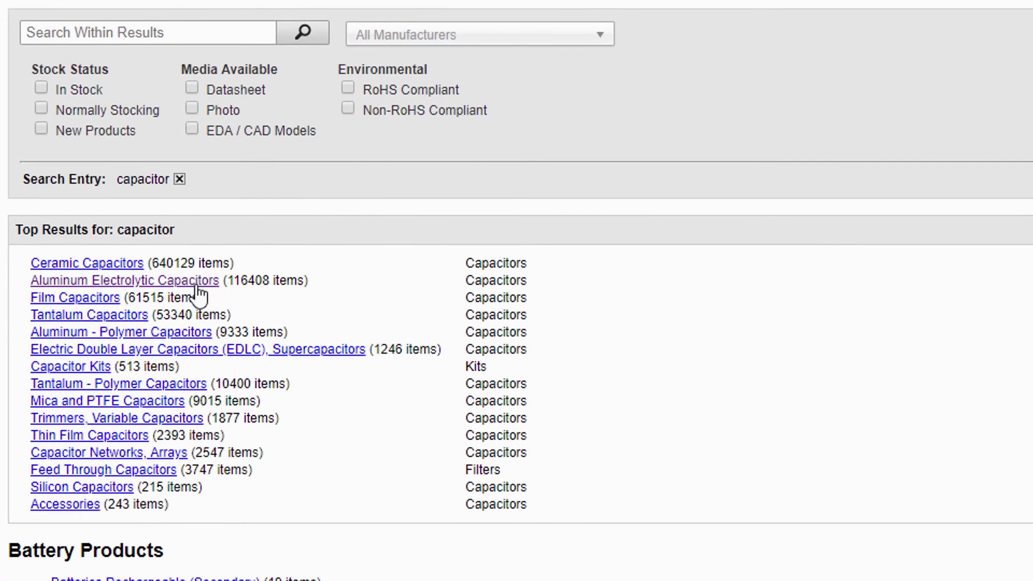
click(197, 285)
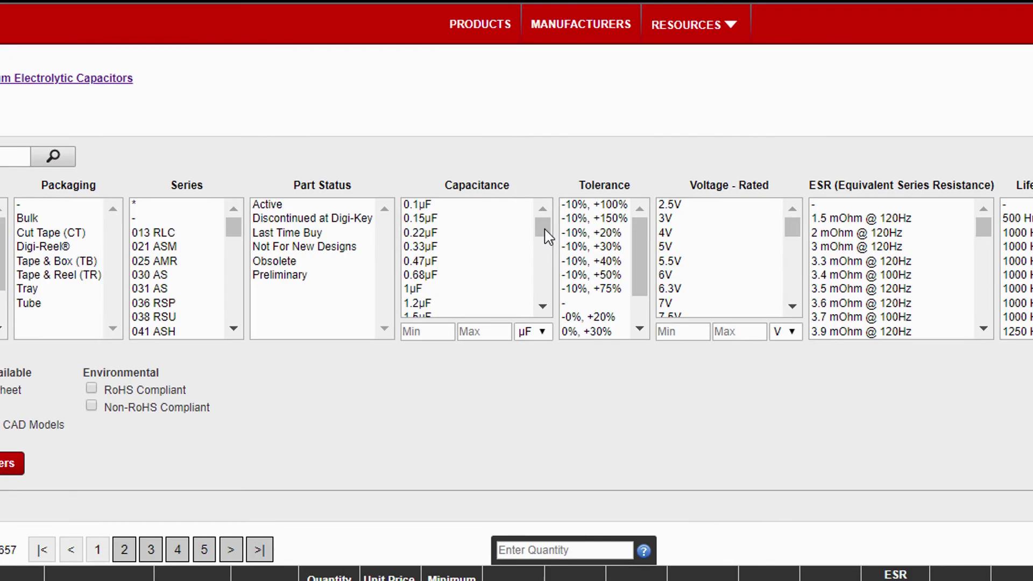
Filter the aluminum electrolytic capacitors to 10µF, Through Hole mounting and In Stock, and apply the filters.
mouse_move(544, 230)
mouse_down()
mouse_move(548, 246)
mouse_move(544, 226)
mouse_up()
scroll(468, 279, down, 5)
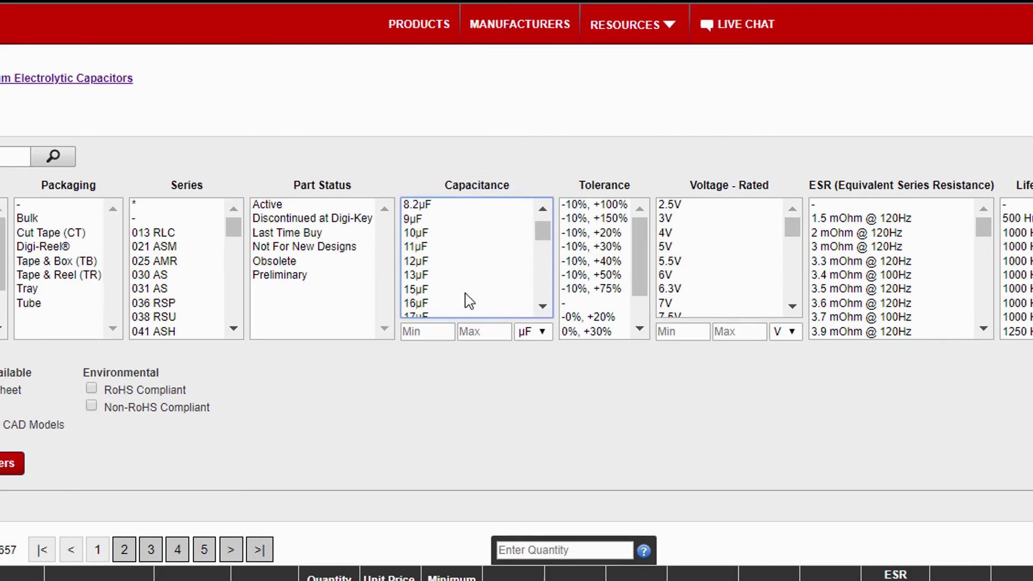
click(425, 233)
scroll(429, 236, right, 15)
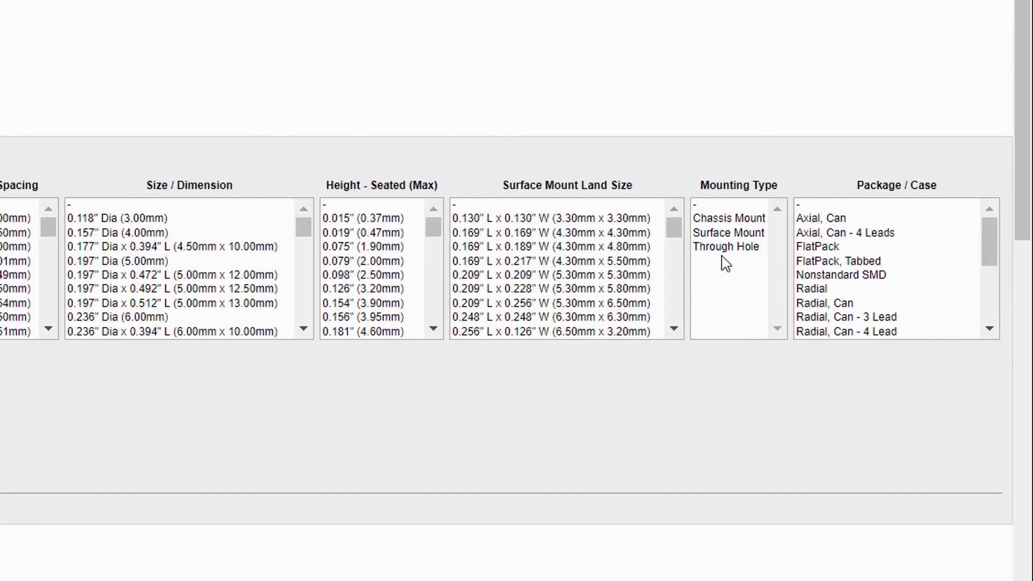
click(727, 247)
scroll(506, 269, left, 12)
scroll(52, 355, left, 13)
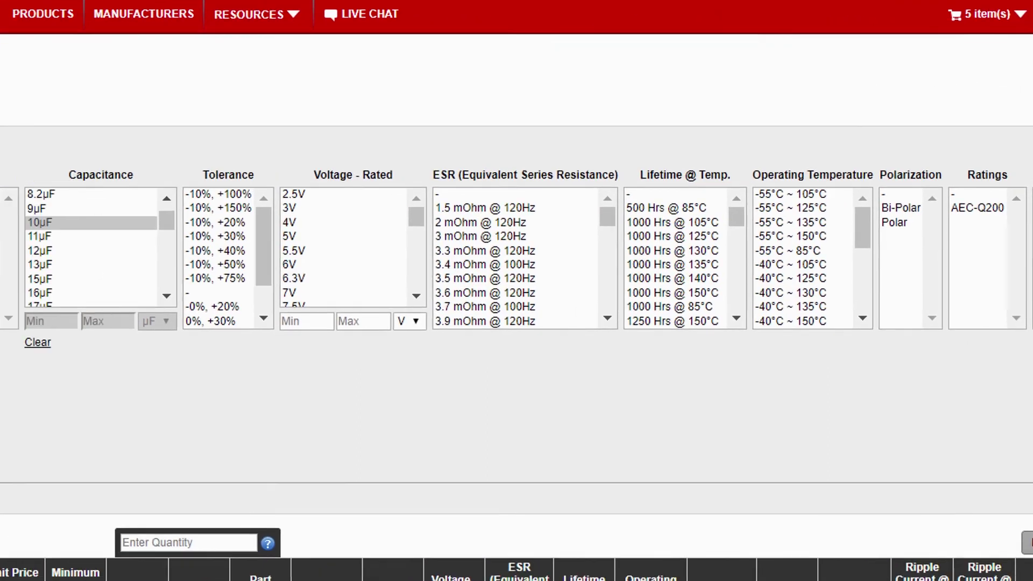
scroll(51, 355, down, 1)
click(48, 332)
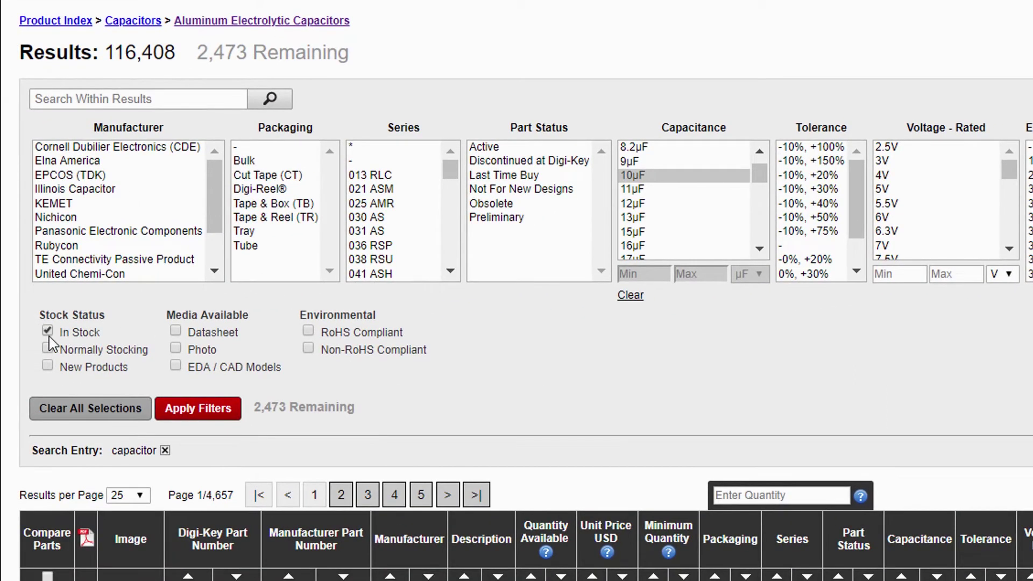
click(189, 415)
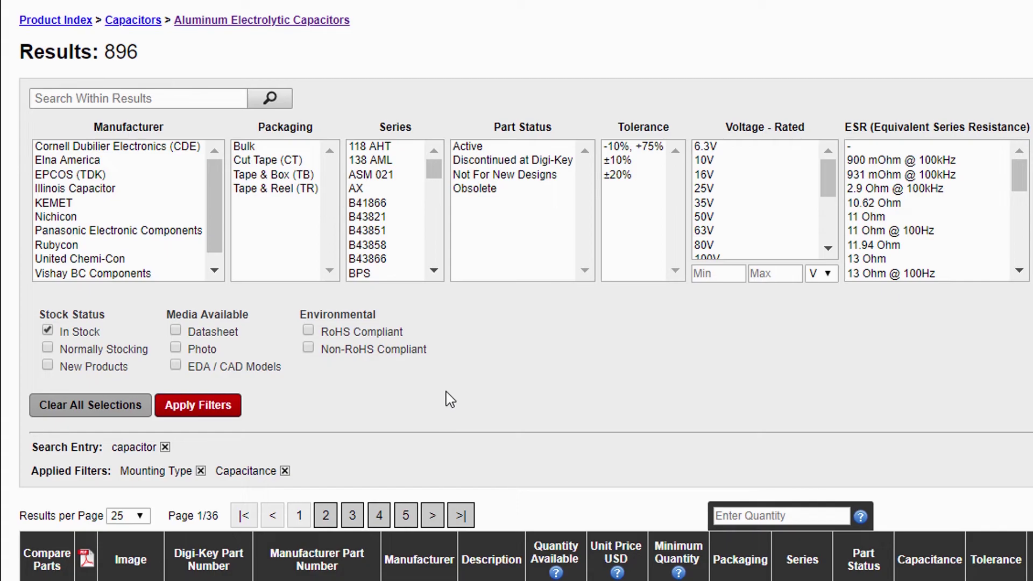
Sort the results by highest quantity available, then open the Panasonic ECA-1HM100 (P5178-ND) part page and review its product attributes.
scroll(526, 240, down, 4)
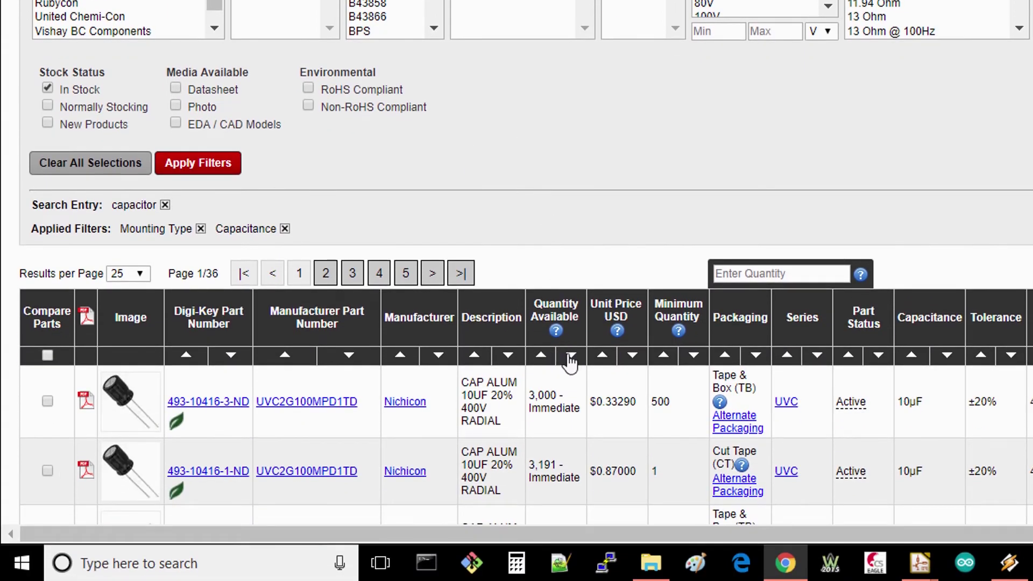
click(571, 356)
scroll(595, 172, down, 3)
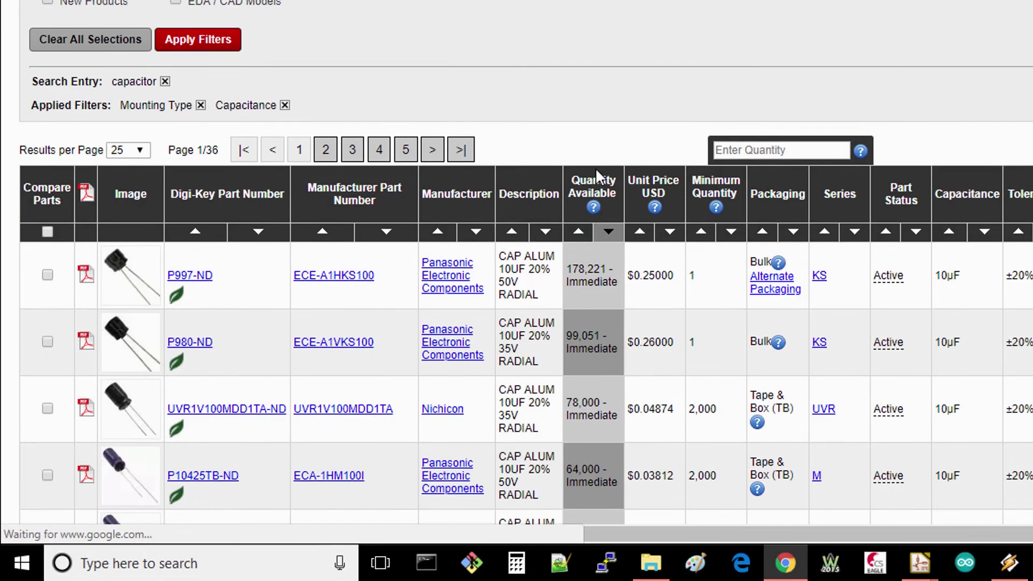
scroll(599, 178, down, 2)
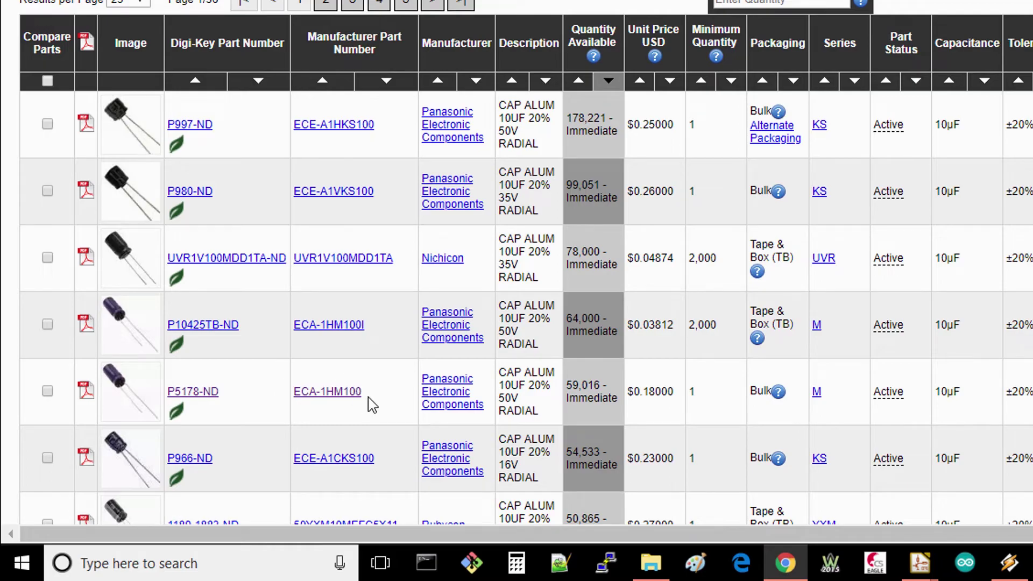
mouse_move(133, 371)
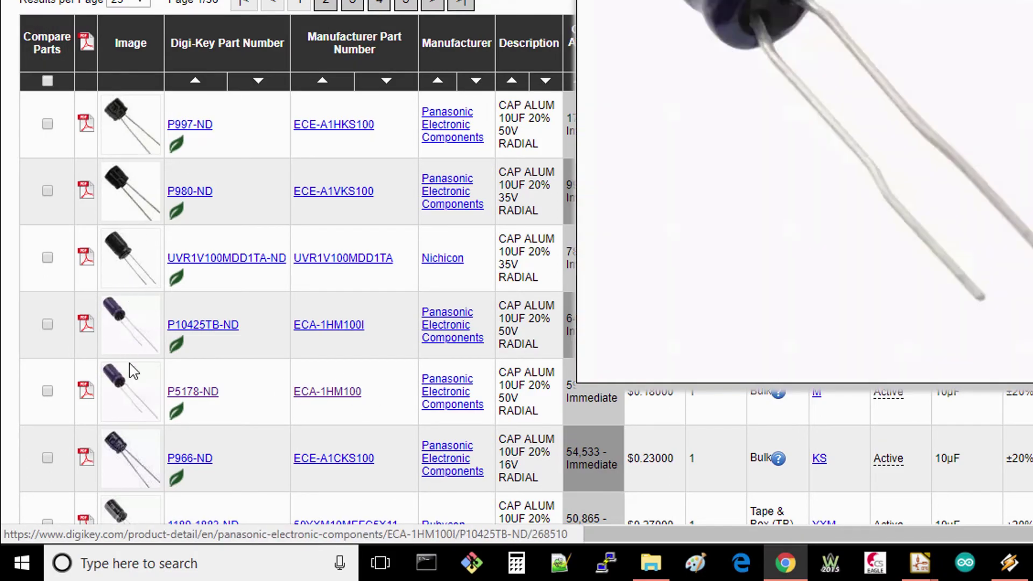
click(193, 392)
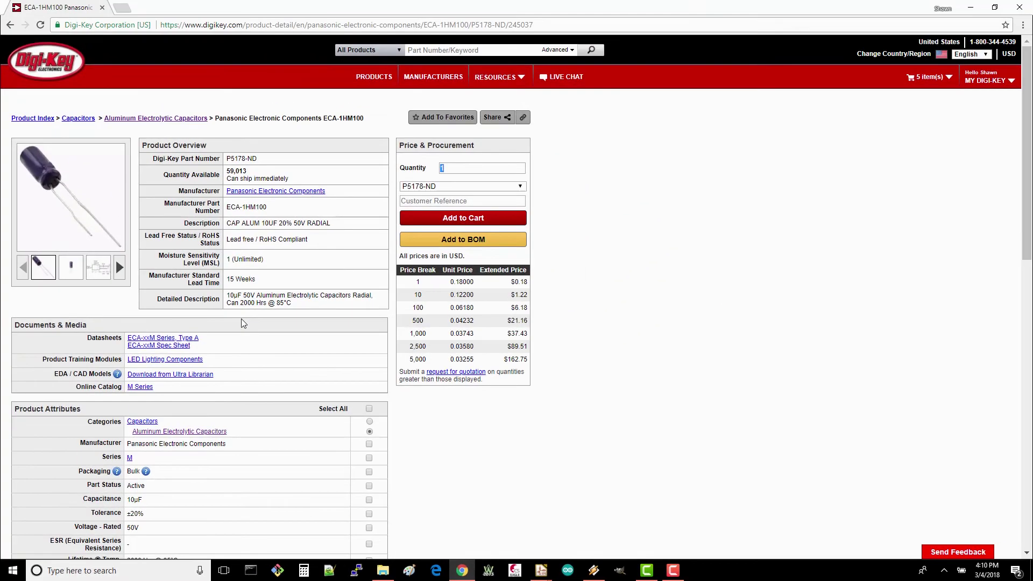
scroll(276, 422, down, 6)
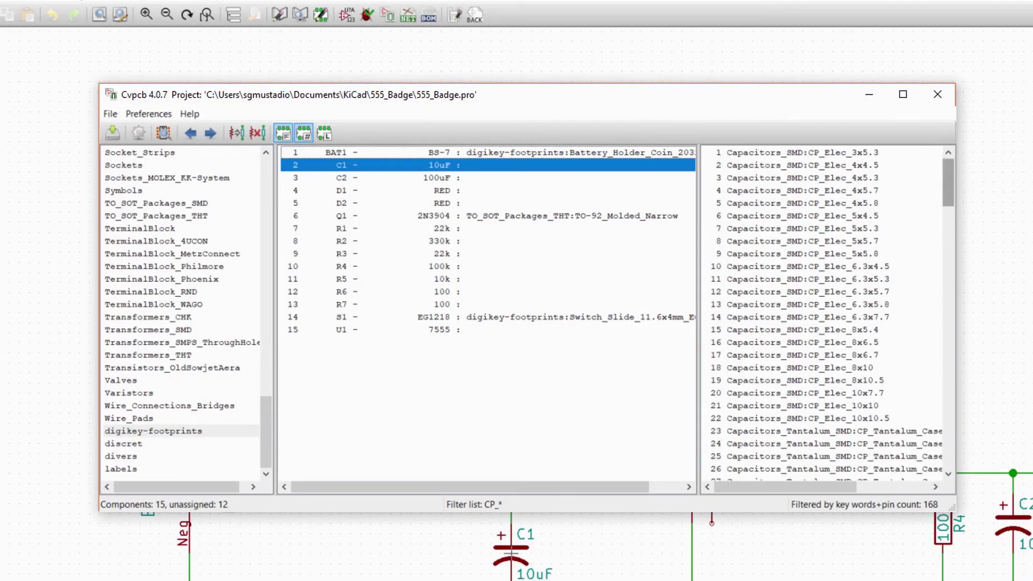
Switch to Cvpcb, view the Capacitors_THT:CP_Radial_D5.0mm_P2.00mm footprint drawing and assign that footprint to capacitor C1.
drag(948, 193, 949, 301)
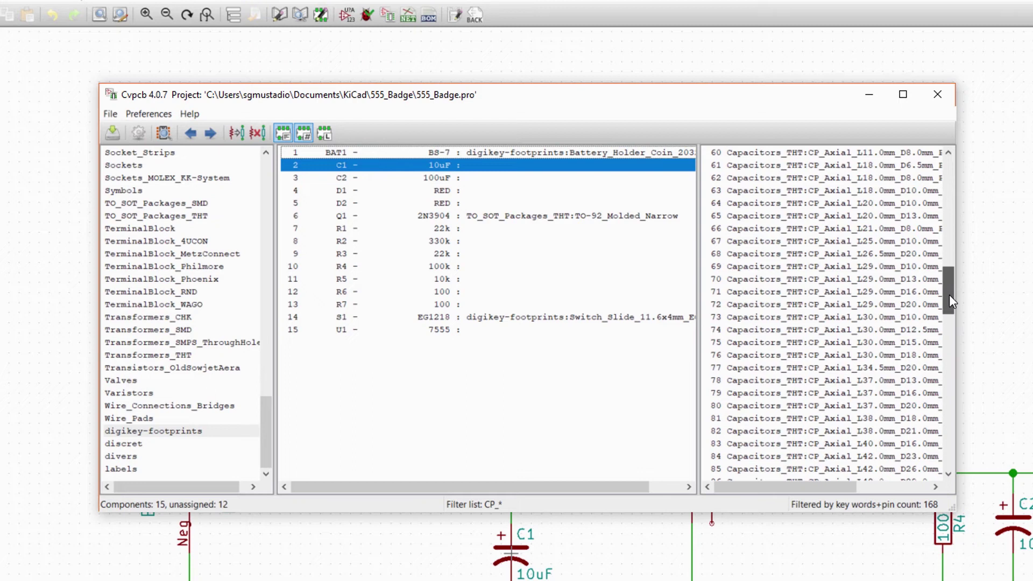
drag(949, 300, 950, 384)
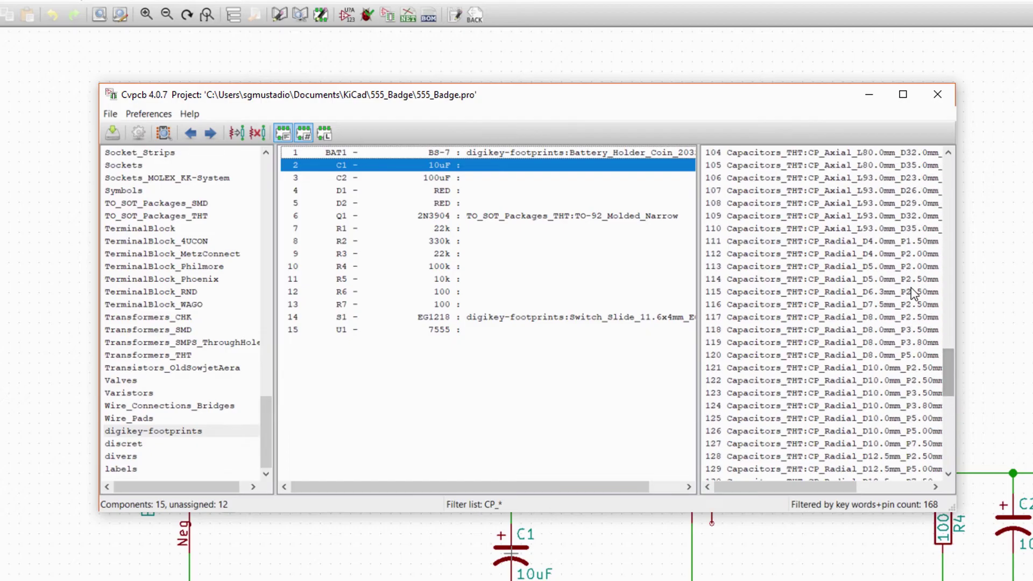
click(894, 266)
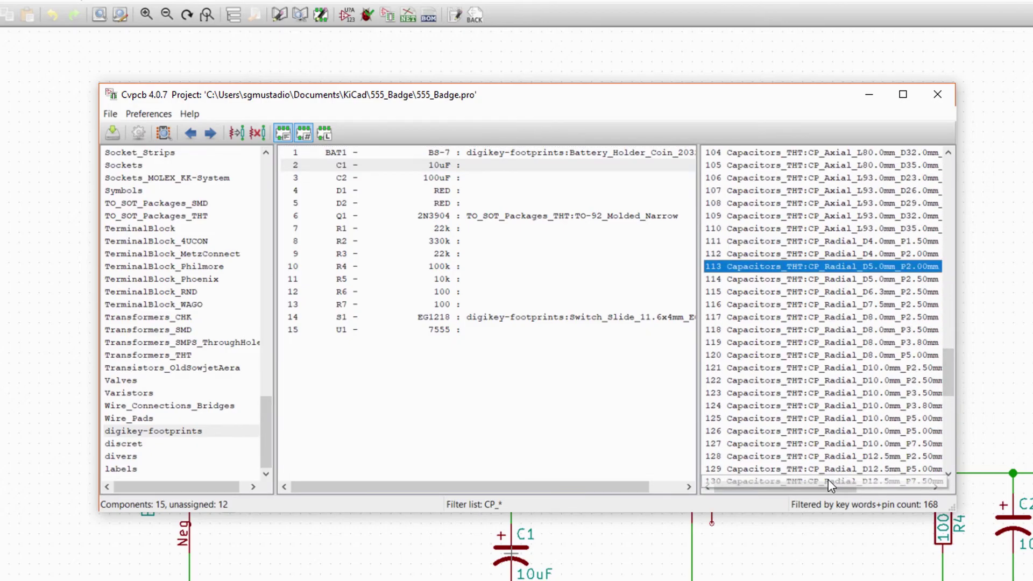
mouse_move(828, 485)
mouse_down()
mouse_move(860, 486)
mouse_move(810, 485)
mouse_up()
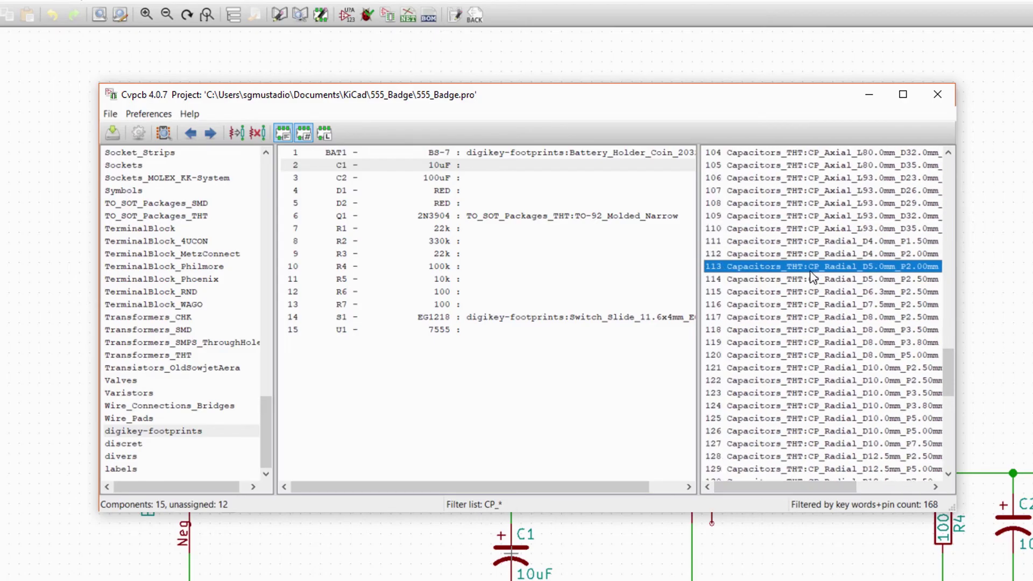
drag(949, 372, 947, 350)
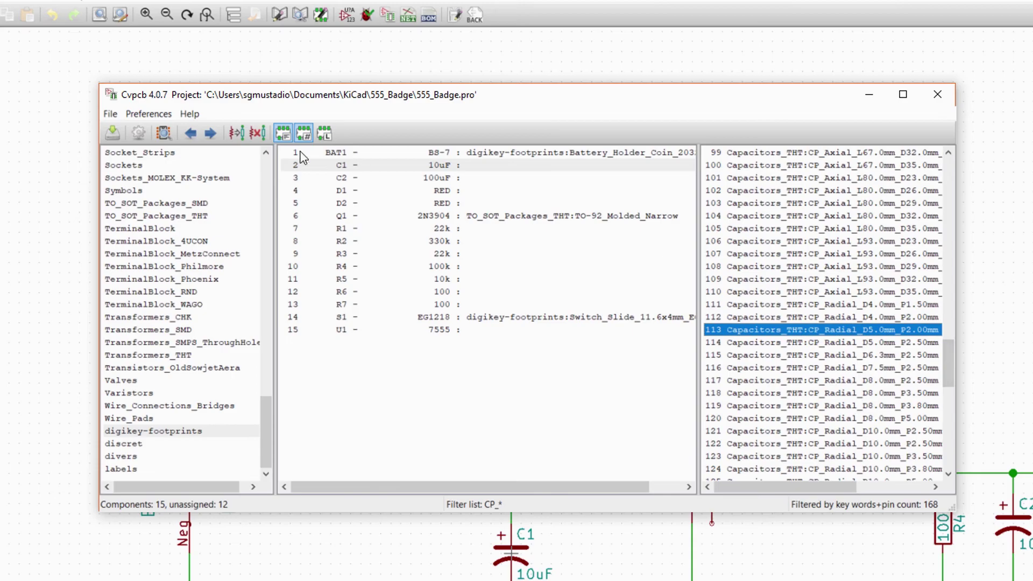
click(155, 128)
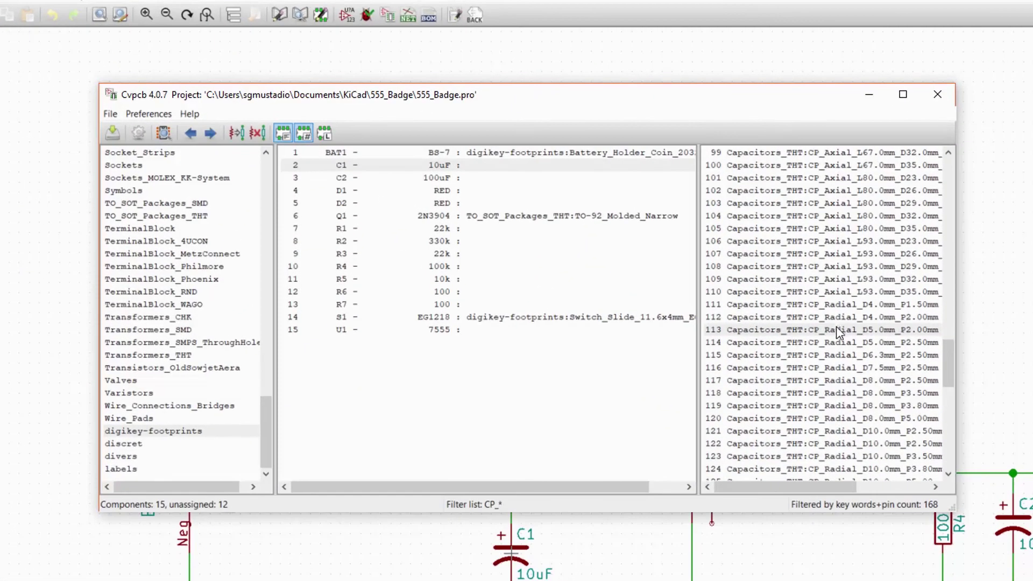
double_click(836, 328)
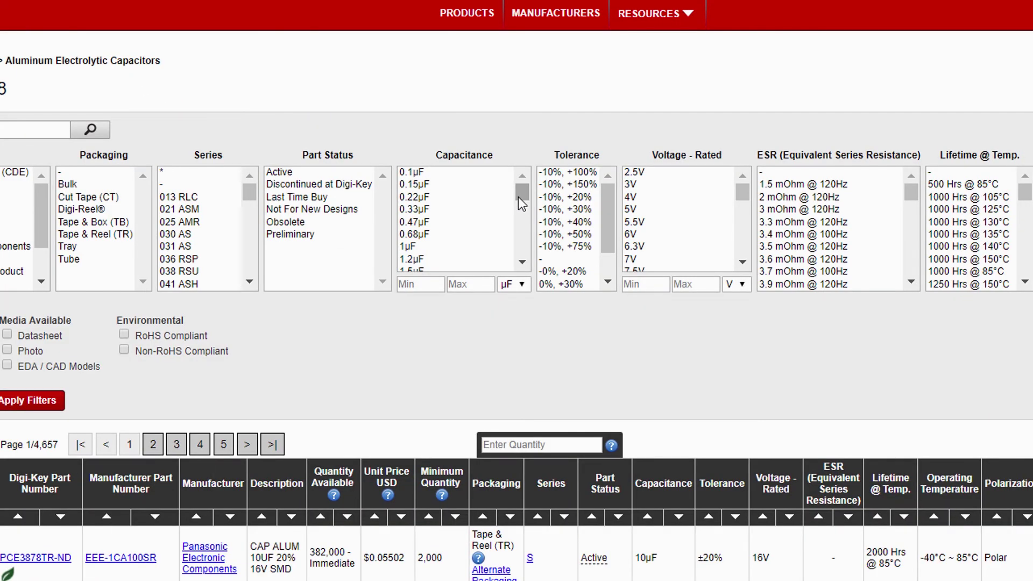
Return to Digi-Key and filter the aluminum electrolytic capacitors to 100µF and Through Hole mounting.
scroll(521, 202, down, 10)
click(430, 222)
click(764, 210)
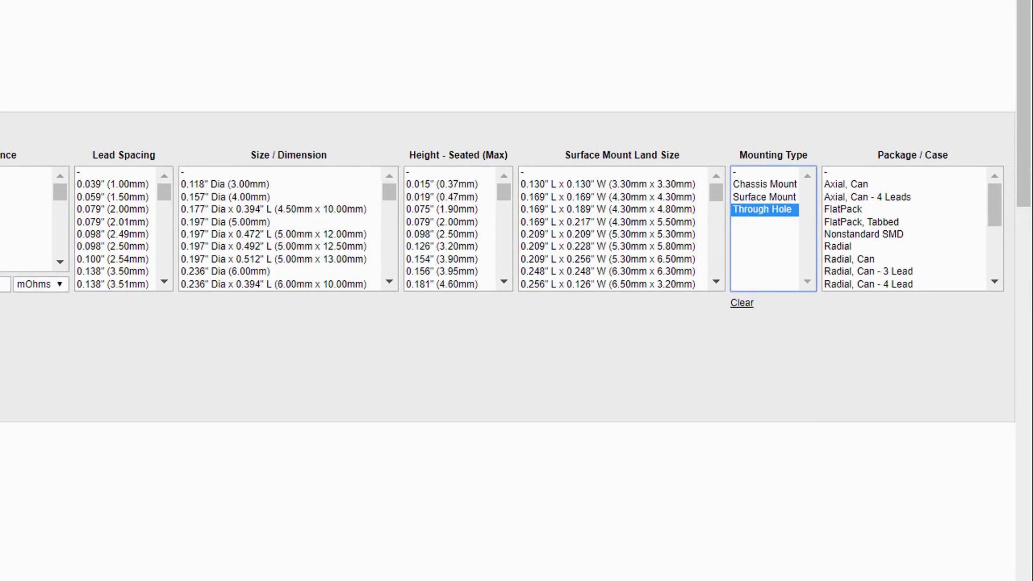
click(169, 214)
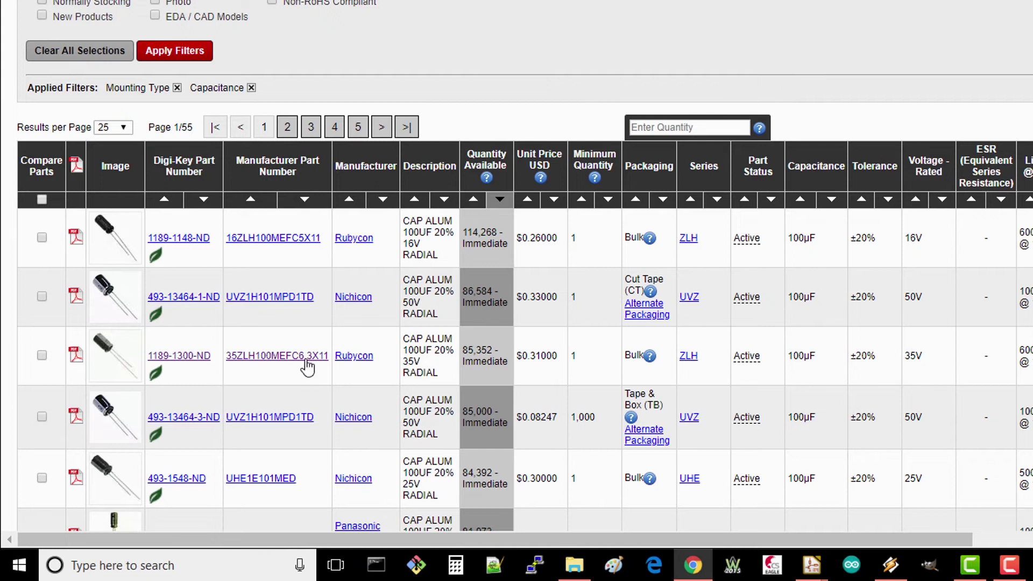
Check the Rubycon 35ZLH100MEFC6.3X11's lead spacing and diameter on its part page, then assign Capacitors_THT:CP_Radial_D6.3mm_P2.50mm to C2 in Cvpcb.
click(306, 362)
scroll(425, 312, down, 7)
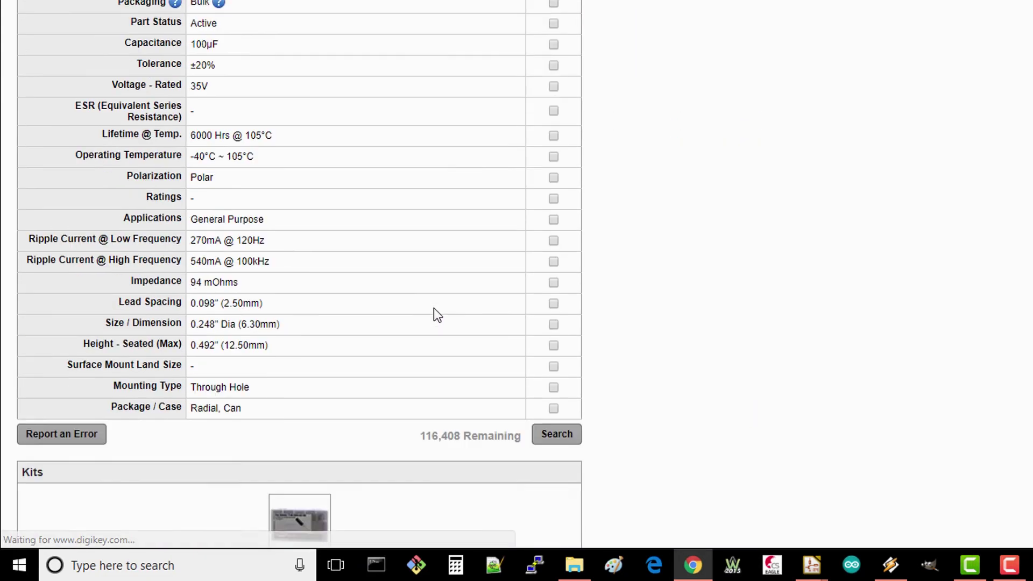
scroll(314, 302, up, 3)
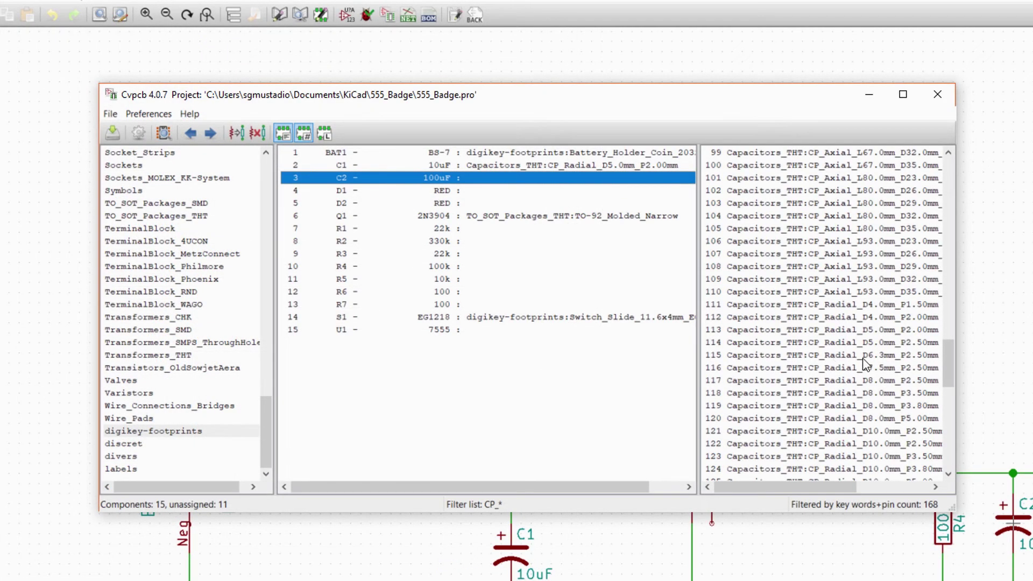
click(823, 355)
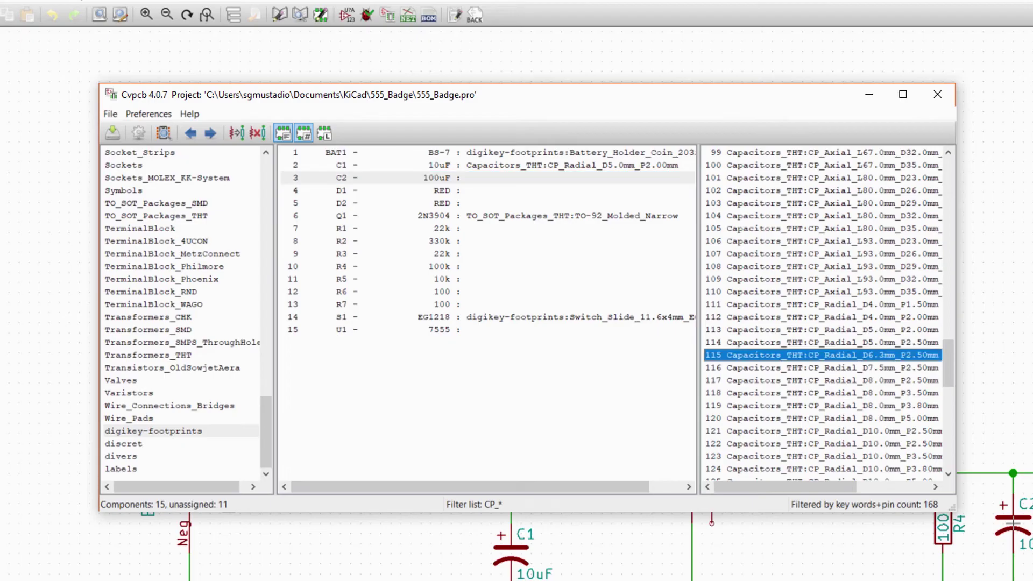
double_click(903, 356)
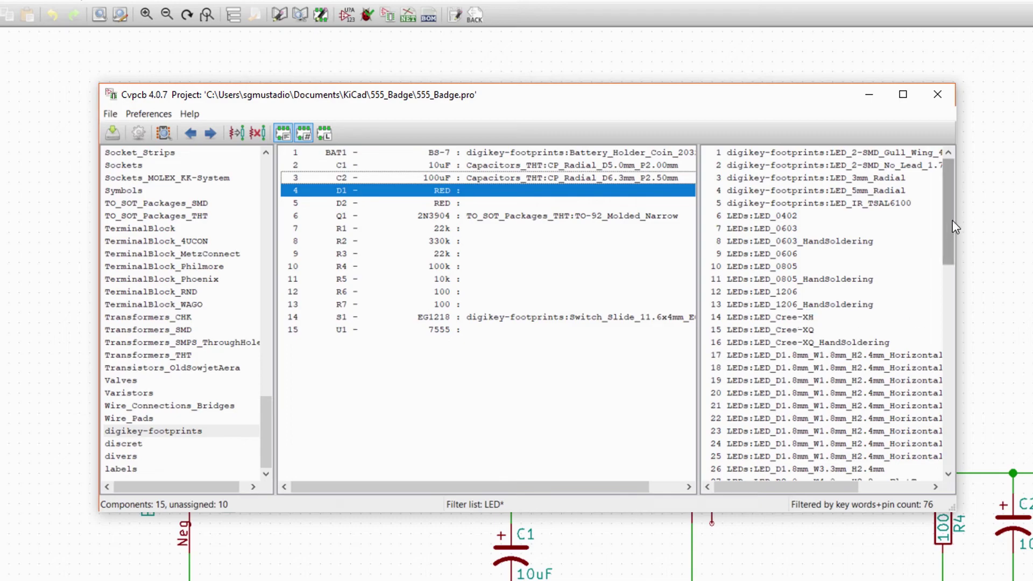
View the LEDs:LED_D3.0mm footprint drawing and assign that footprint to LEDs D1 and D2.
drag(952, 220, 953, 311)
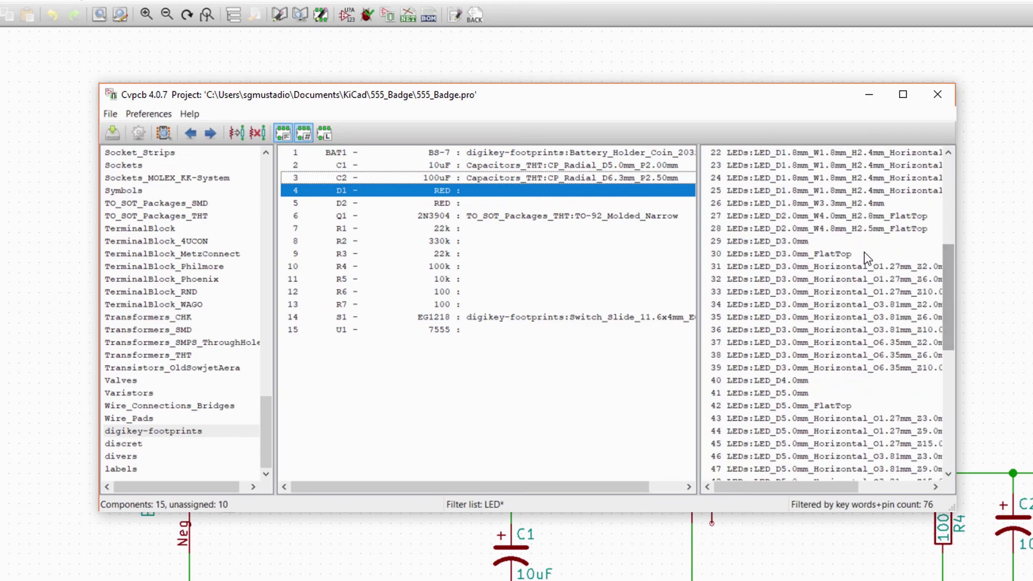
click(769, 241)
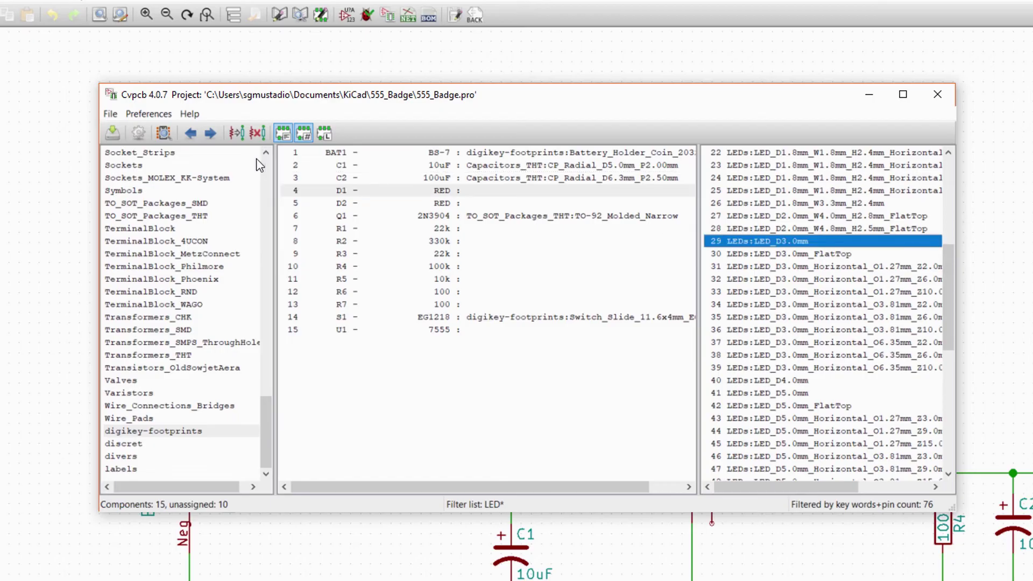
click(156, 127)
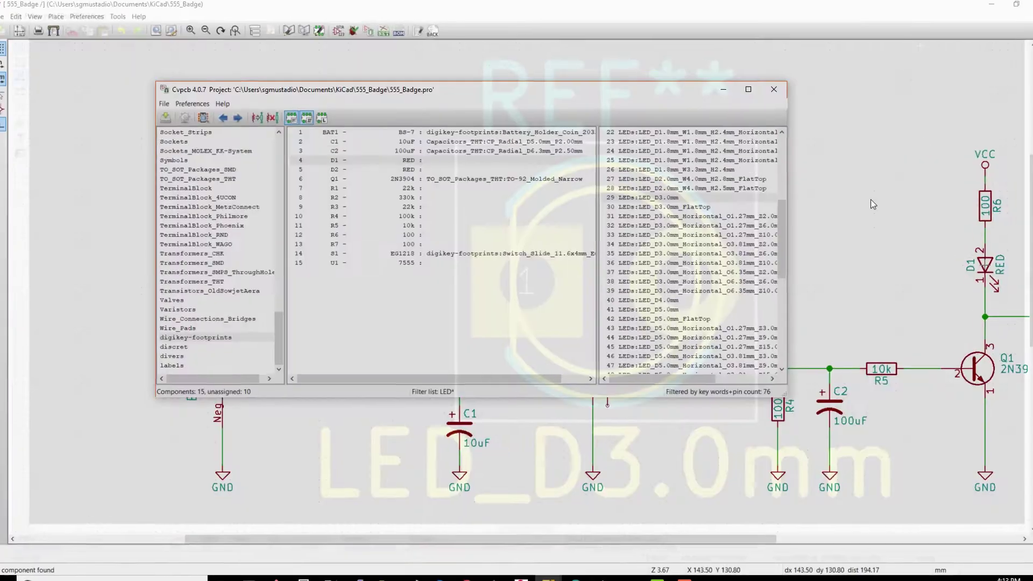
double_click(672, 198)
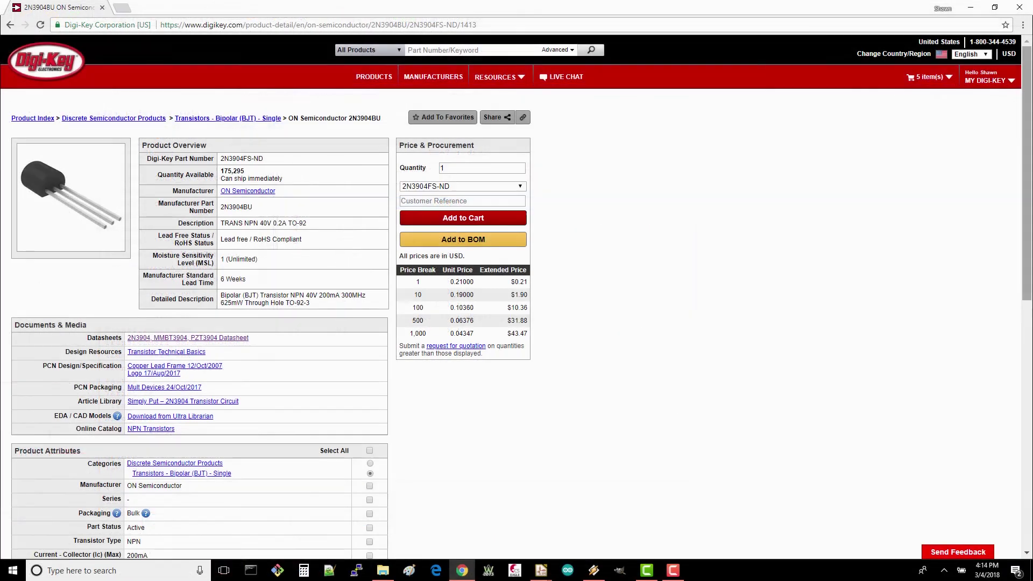
Check the 2N3904BU's supplier device package on Digi-Key, then assign the digikey-footprints:TO-92-3 footprint to transistor Q1 in Cvpcb.
scroll(1029, 380, down, 5)
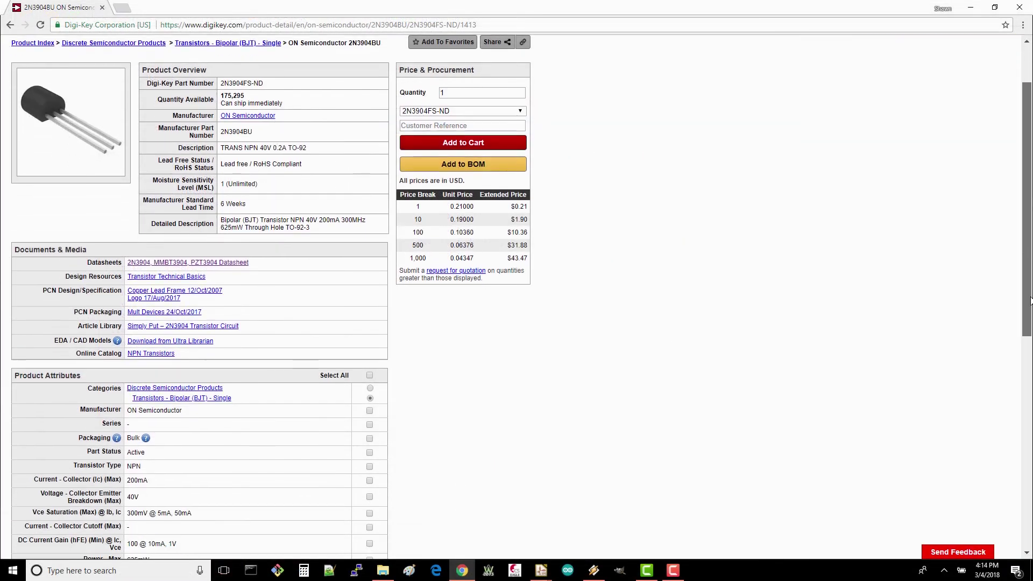
scroll(1029, 379, down, 1)
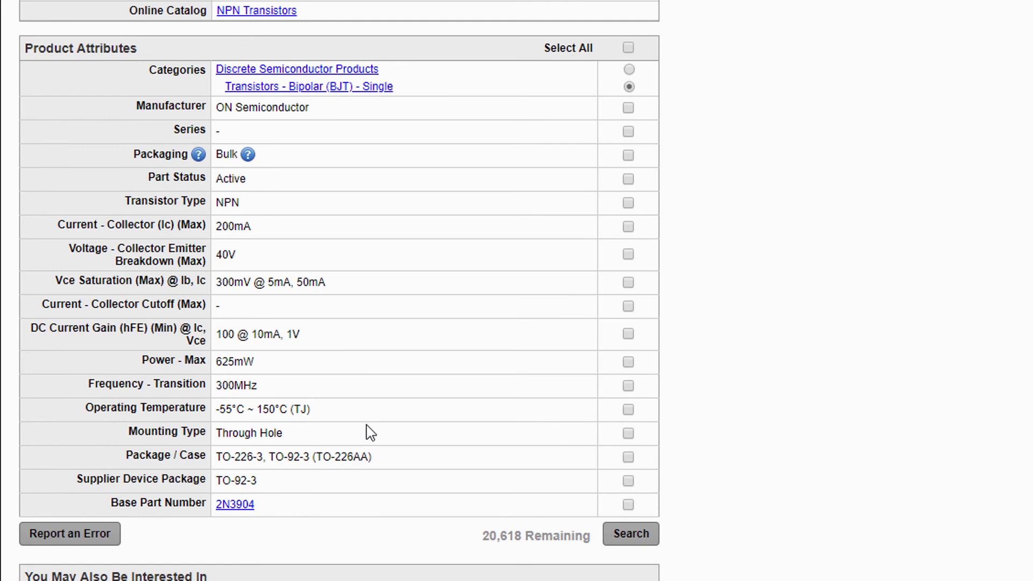
drag(257, 480, 216, 482)
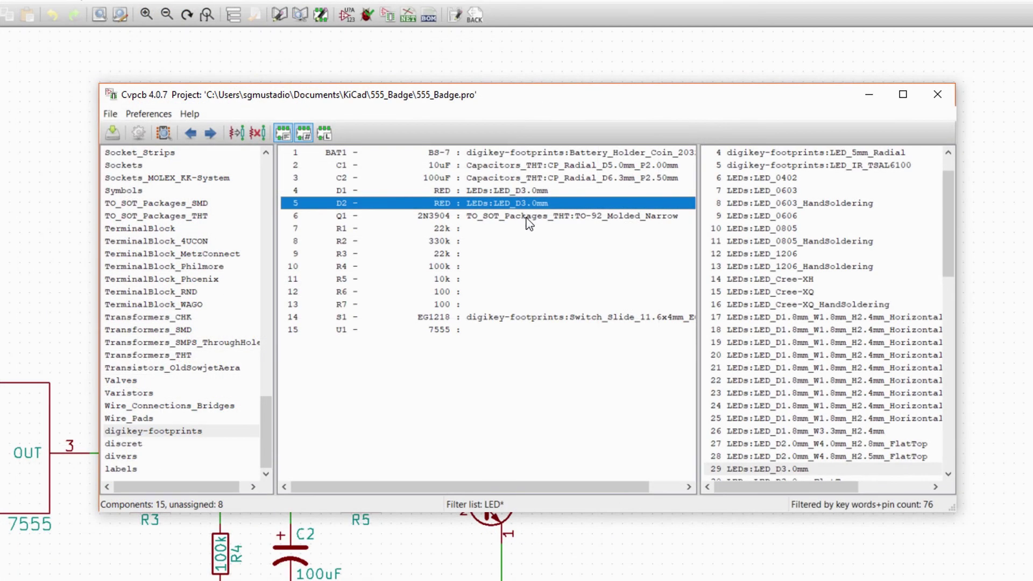
click(527, 218)
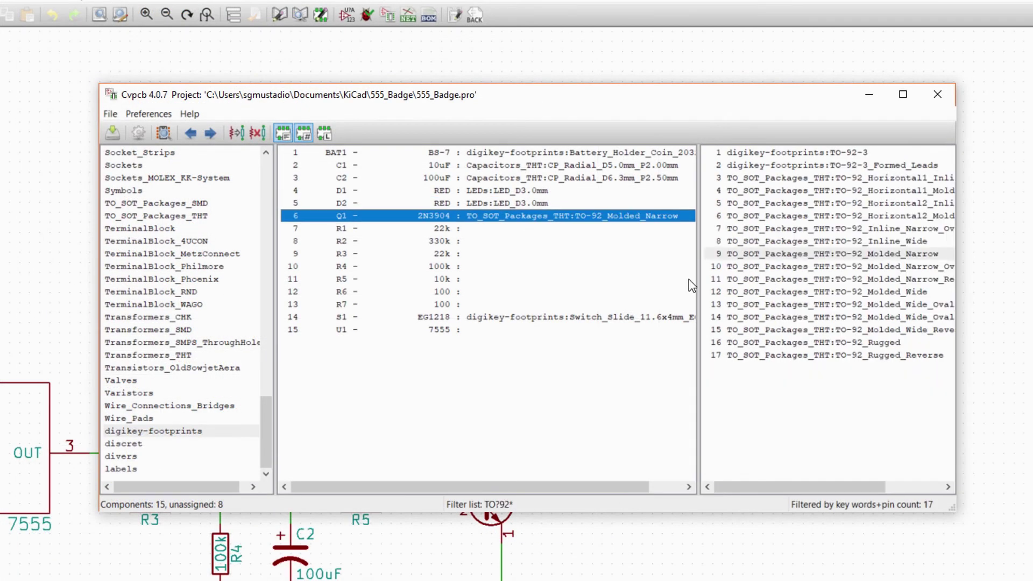
double_click(795, 153)
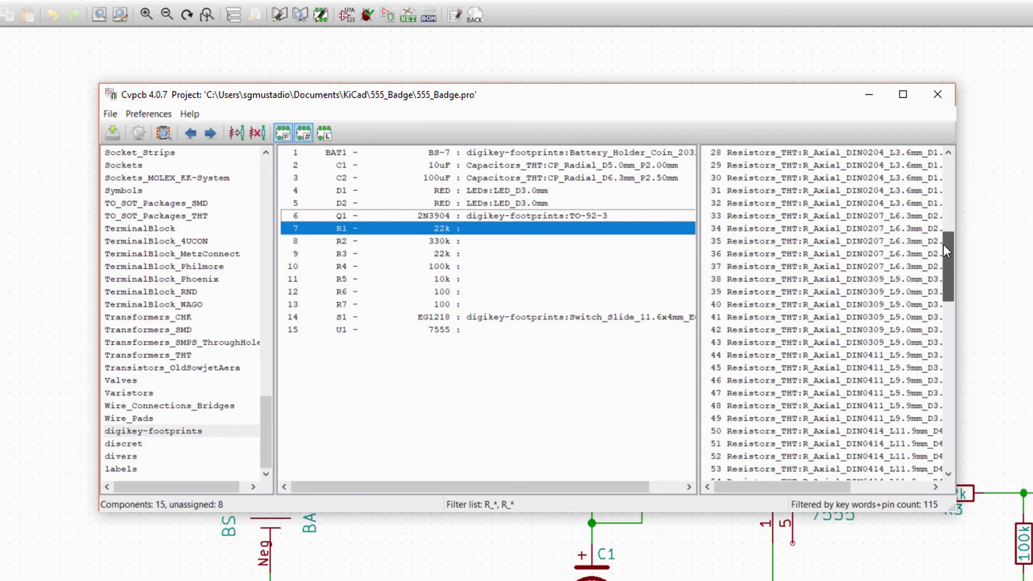
Compare the drawings of the R_Axial_DIN0207_L6.3mm_D2.5mm horizontal resistor footprints with 7.62 mm and 10.16 mm pitch.
drag(944, 245, 944, 234)
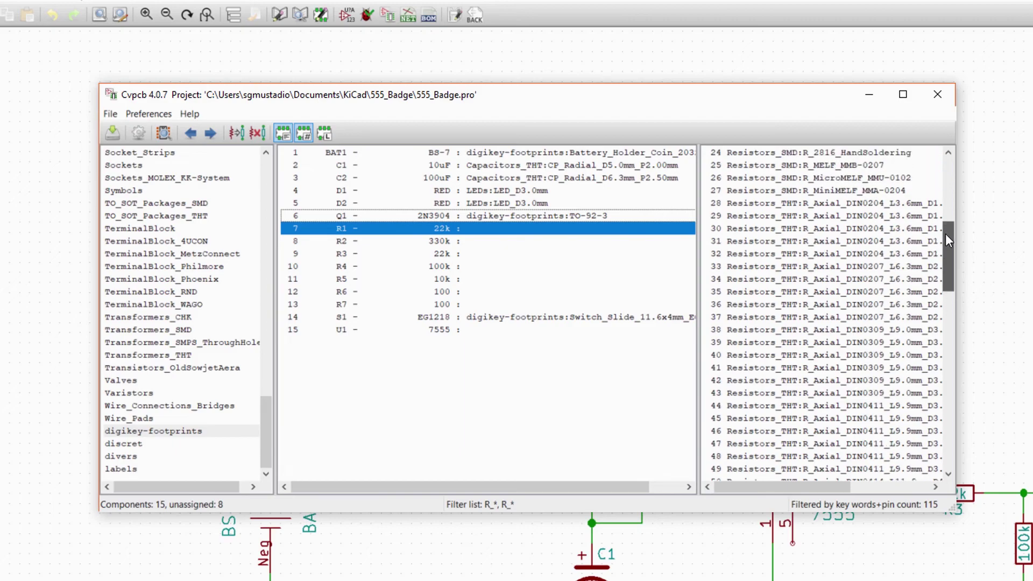
drag(847, 489, 892, 480)
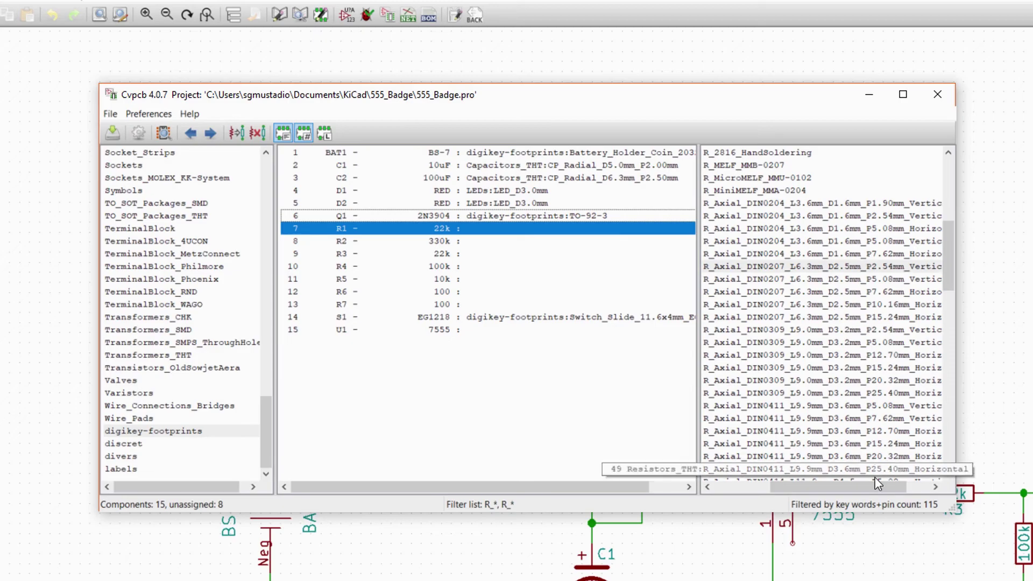
drag(875, 490, 894, 491)
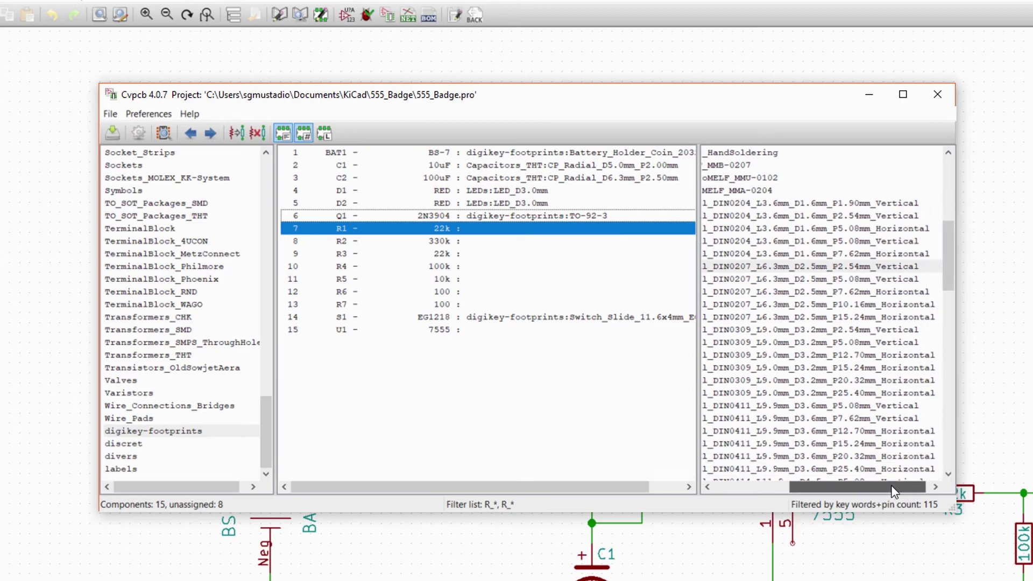
click(854, 292)
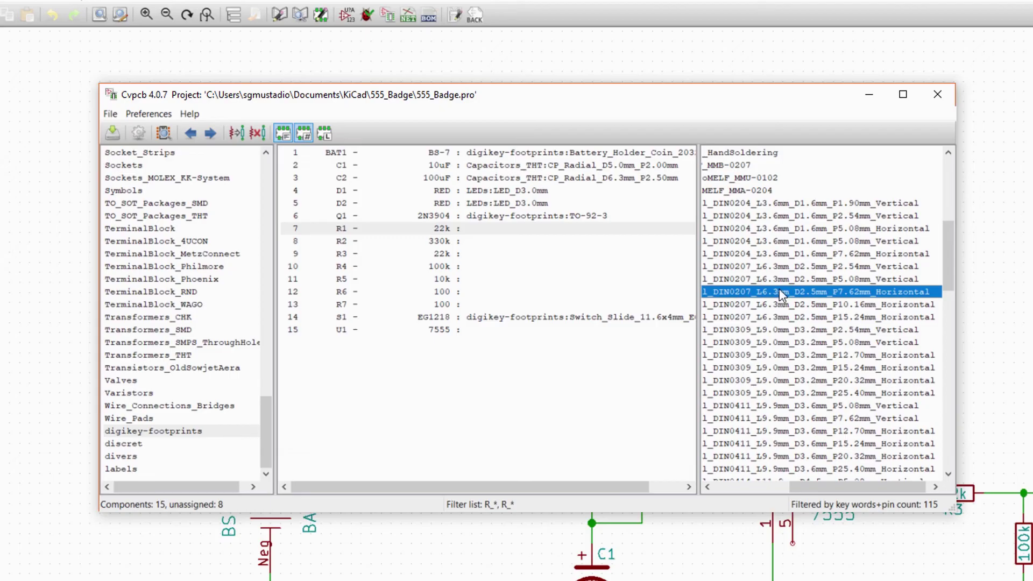
click(163, 133)
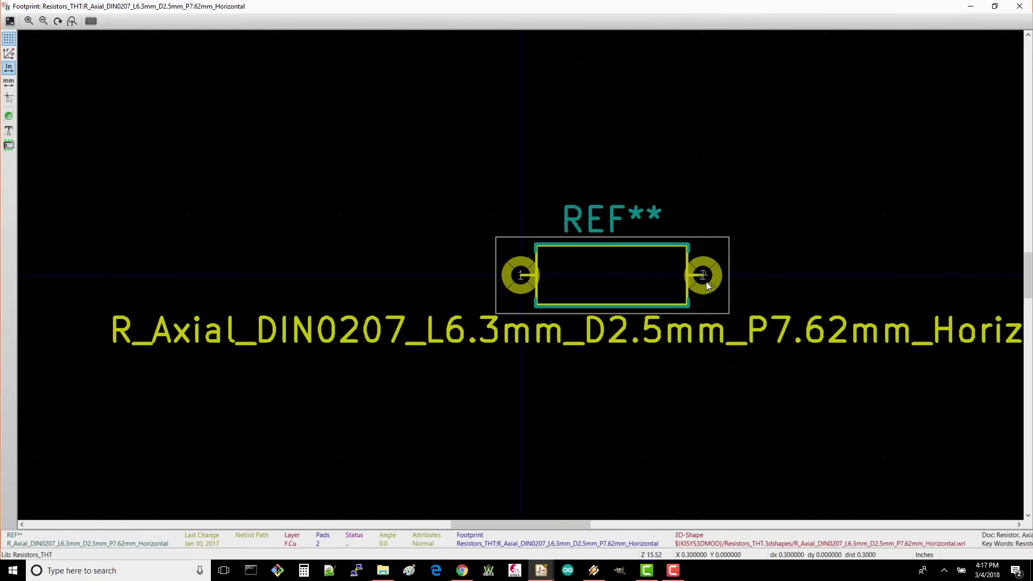
click(1019, 6)
click(676, 239)
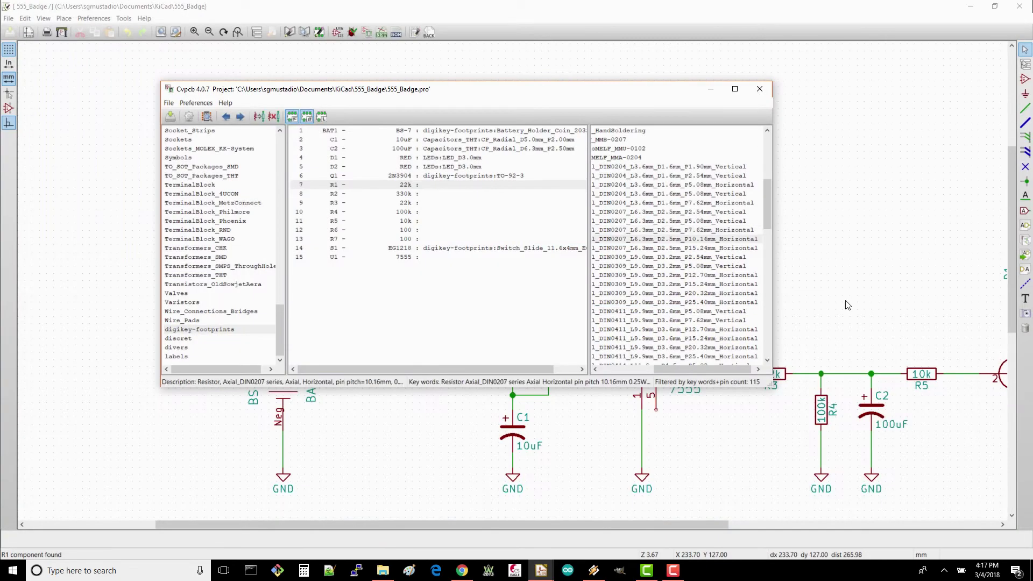
click(202, 116)
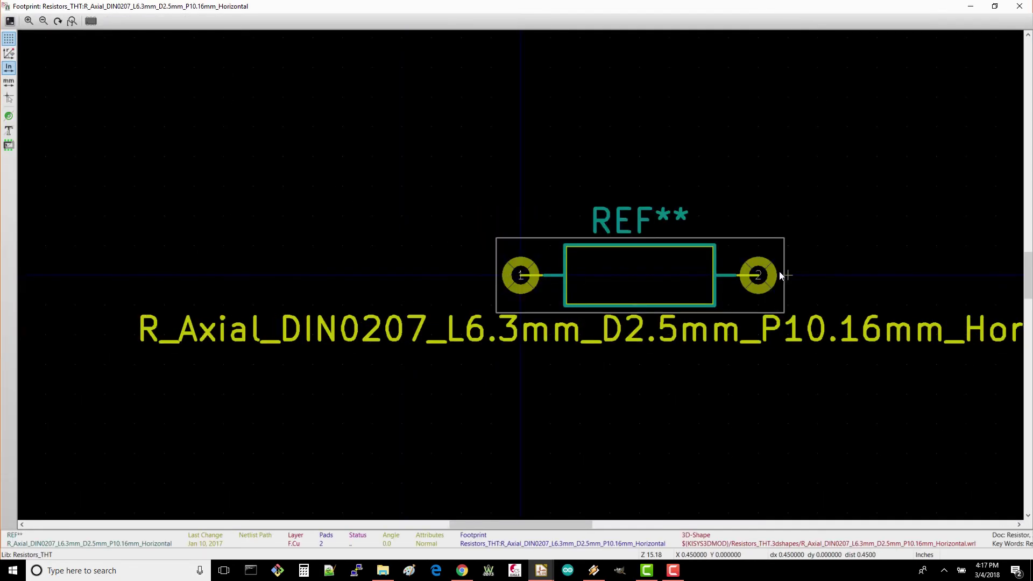
click(1019, 6)
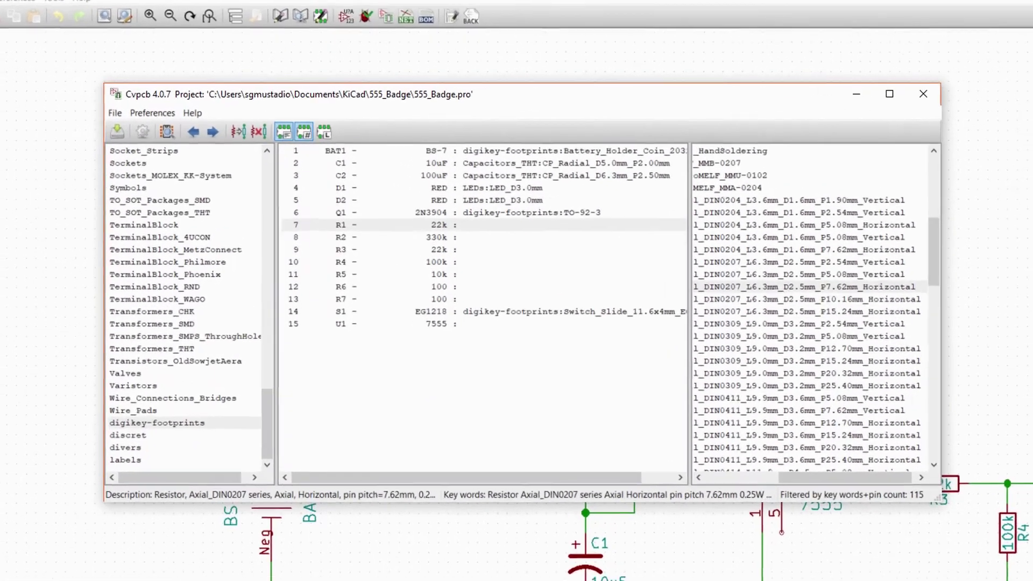
Assign the Resistors_THT:R_Axial_DIN0207_L6.3mm_D2.5mm_P7.62mm_Horizontal footprint to resistors R1 through R7.
click(854, 286)
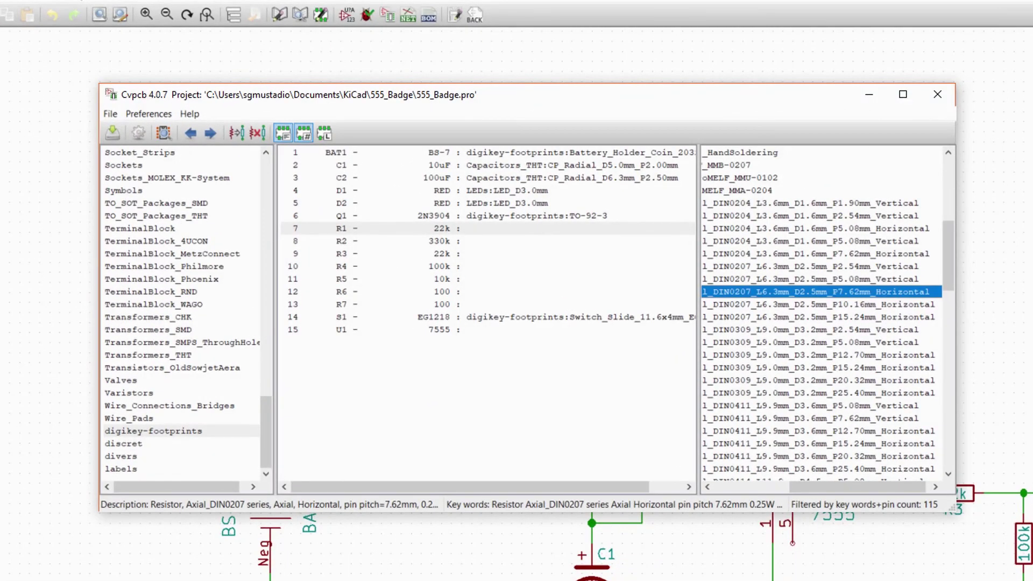
double_click(868, 292)
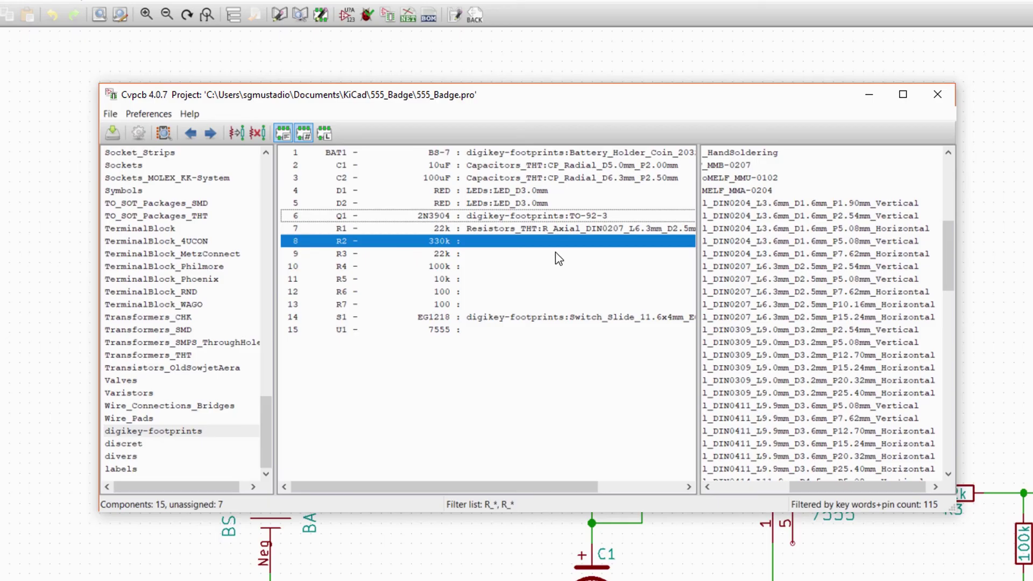
shift+click(508, 304)
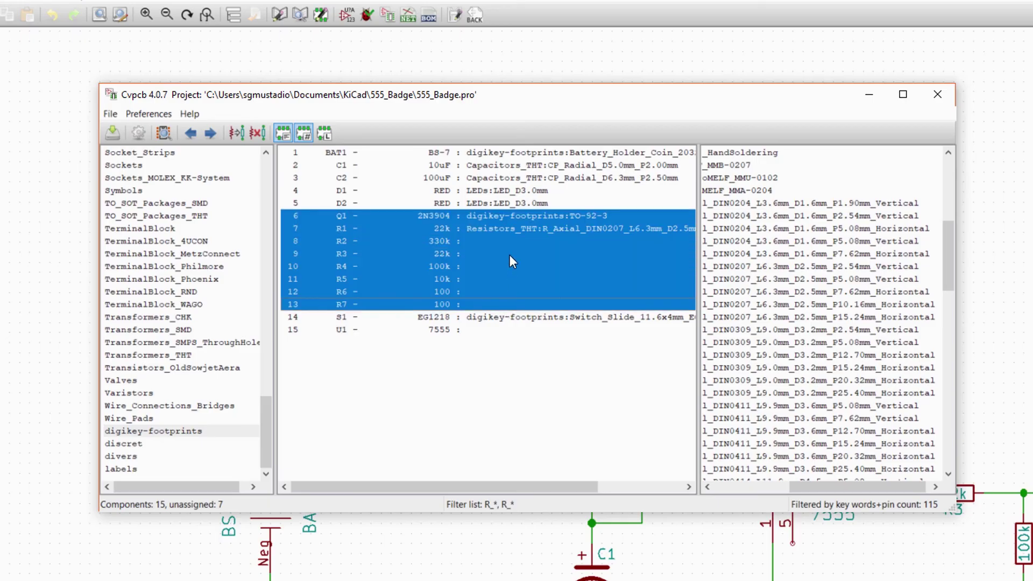
click(517, 232)
shift+click(538, 304)
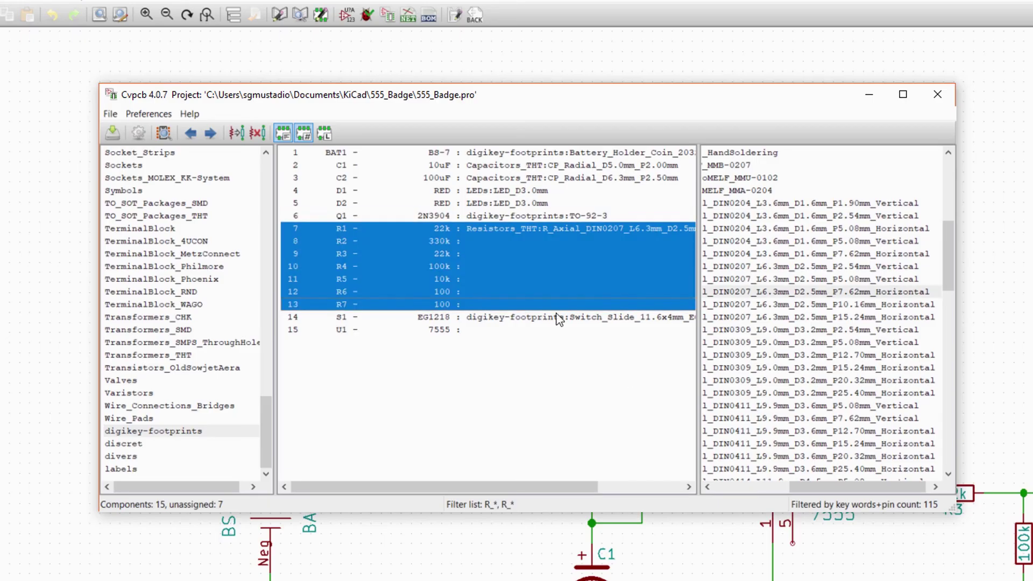
double_click(868, 293)
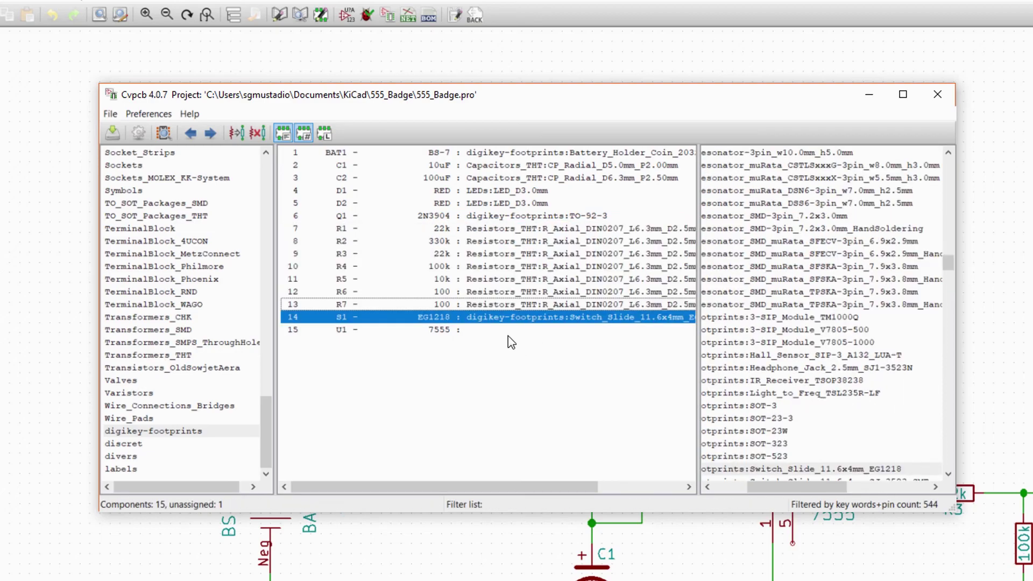
Filter the footprints by the digikey-footprints library and assign Switch_Slide_11.6x4mm_EG1218 to switch S1.
drag(565, 492, 622, 497)
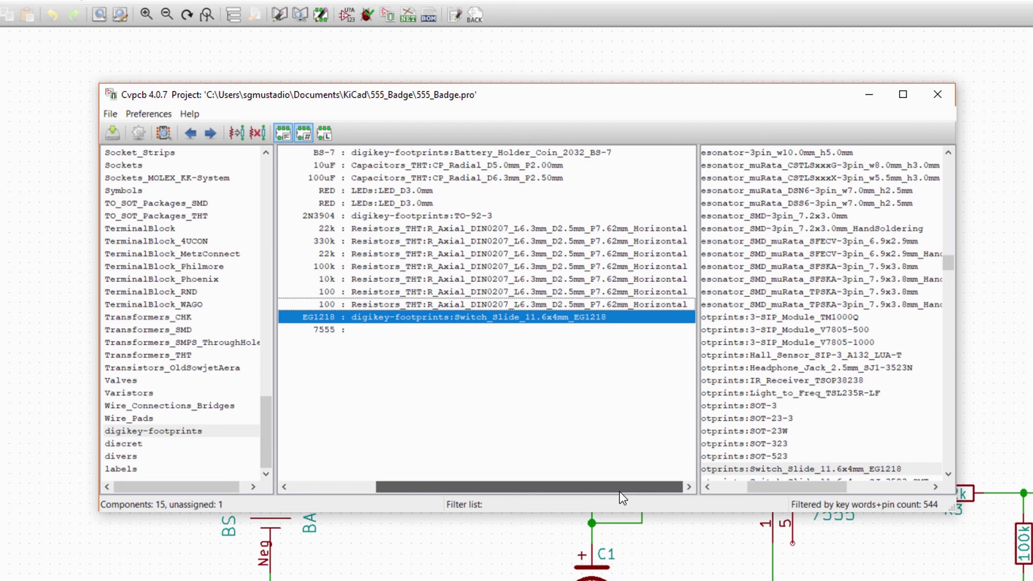
drag(618, 491, 533, 491)
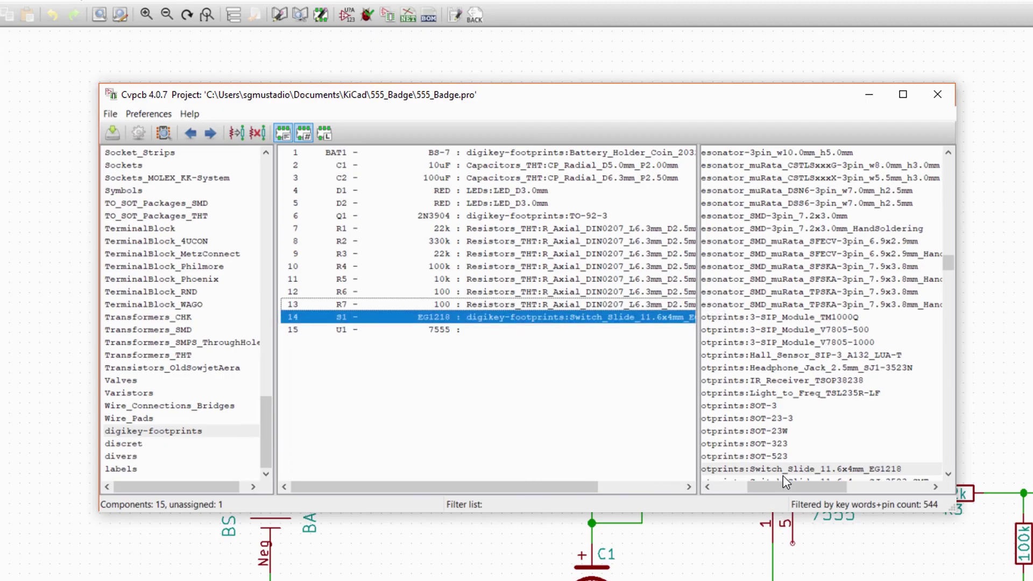
drag(782, 487, 749, 486)
click(324, 133)
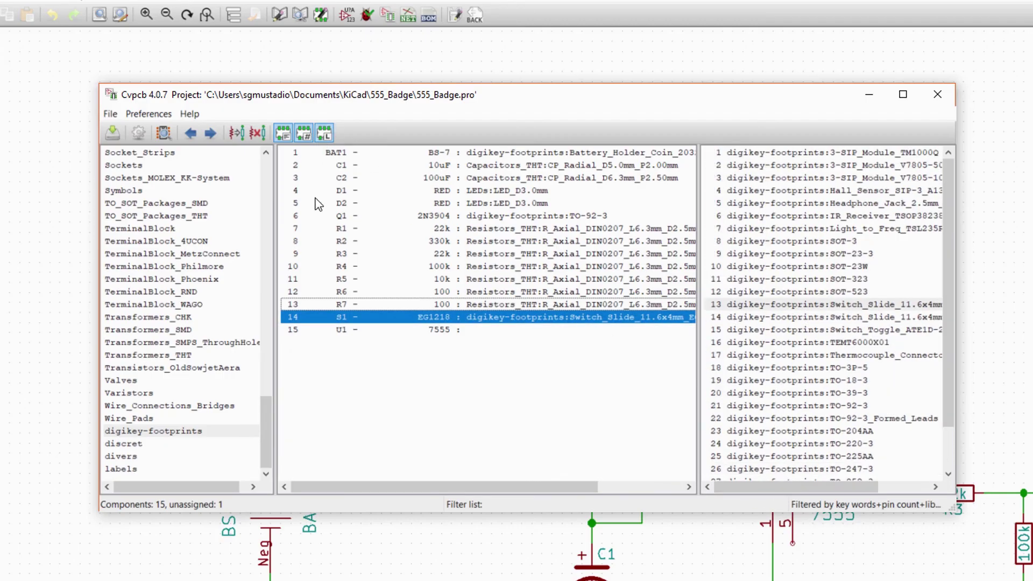
click(217, 434)
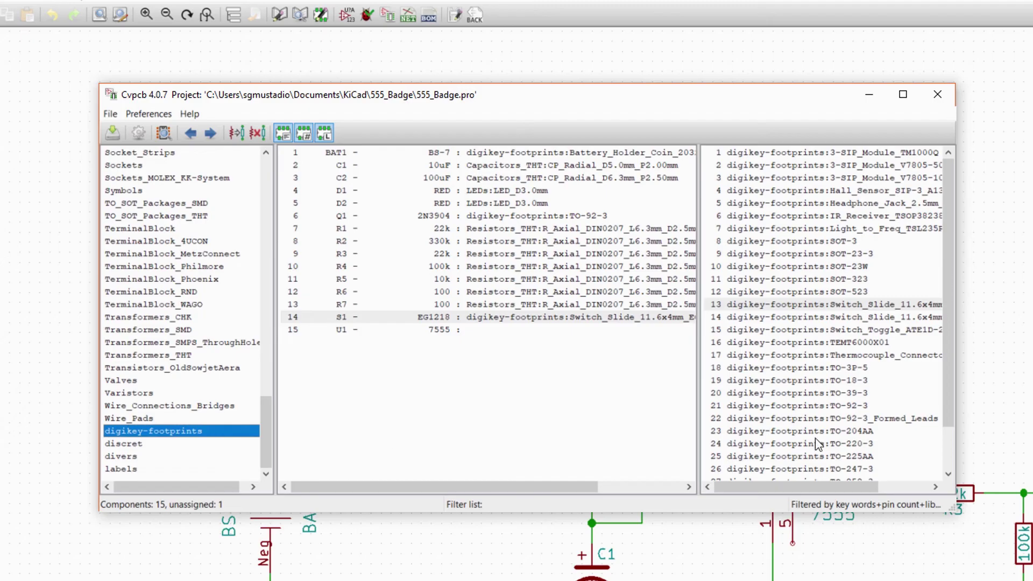
drag(808, 485, 885, 490)
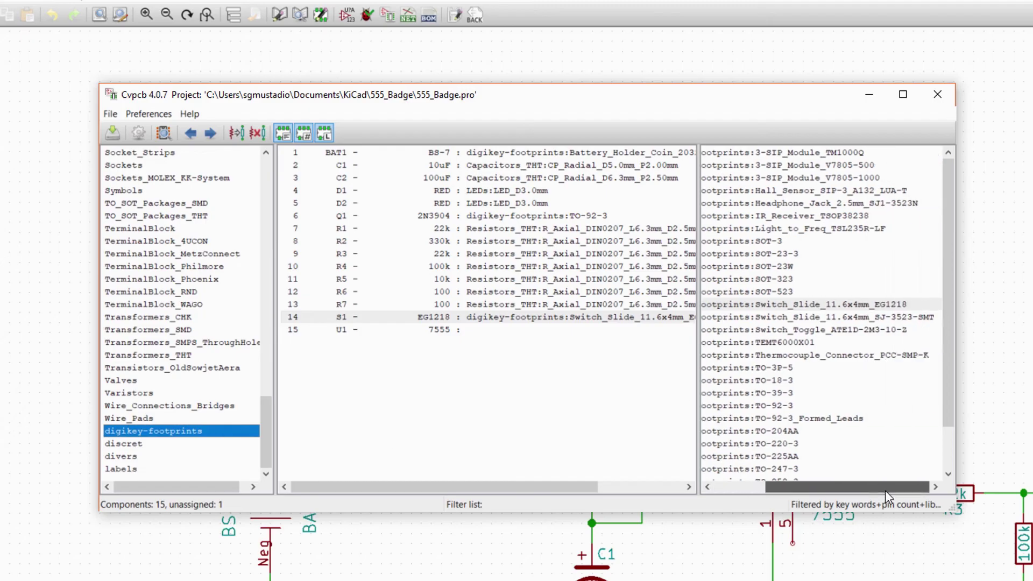
double_click(869, 304)
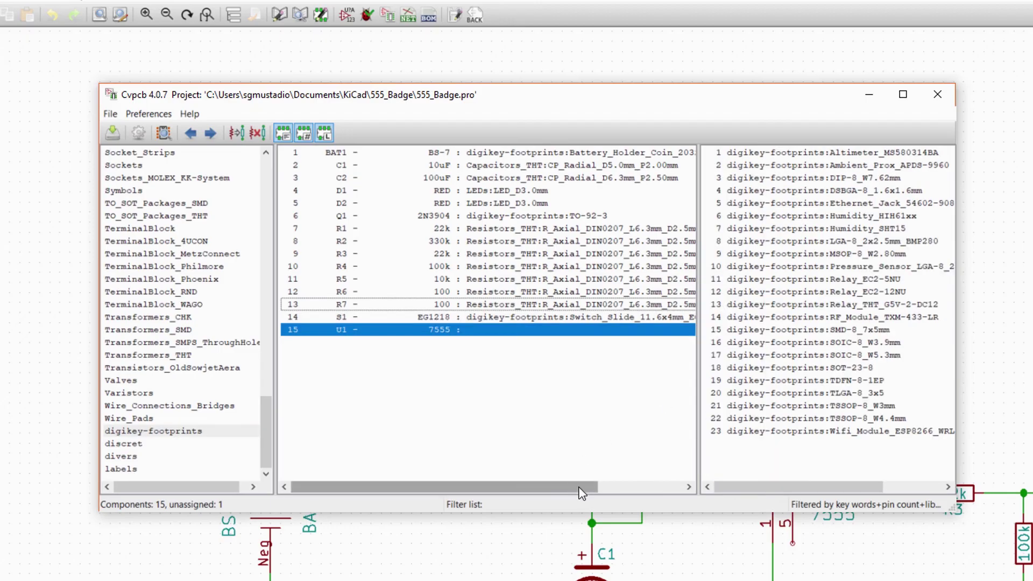
Assign the ICM7555-PDIP footprint from the 555_Badge library to U1.
drag(581, 489, 560, 465)
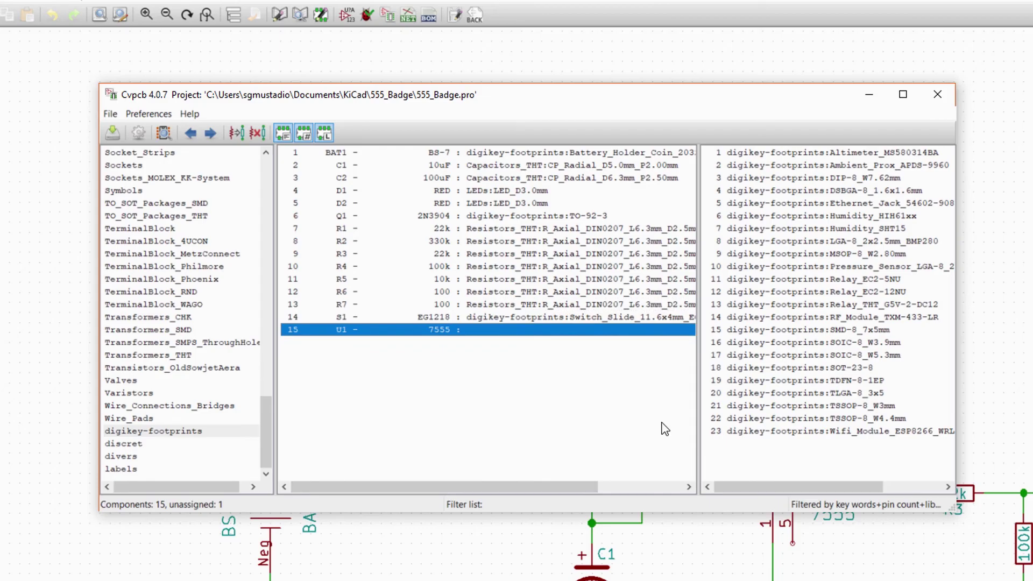
drag(266, 417, 264, 155)
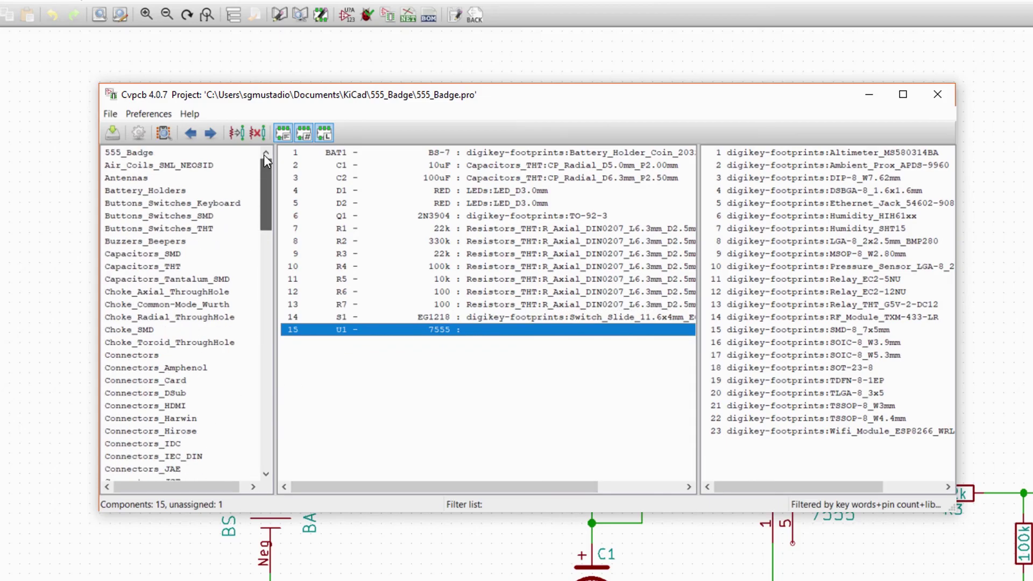
click(160, 152)
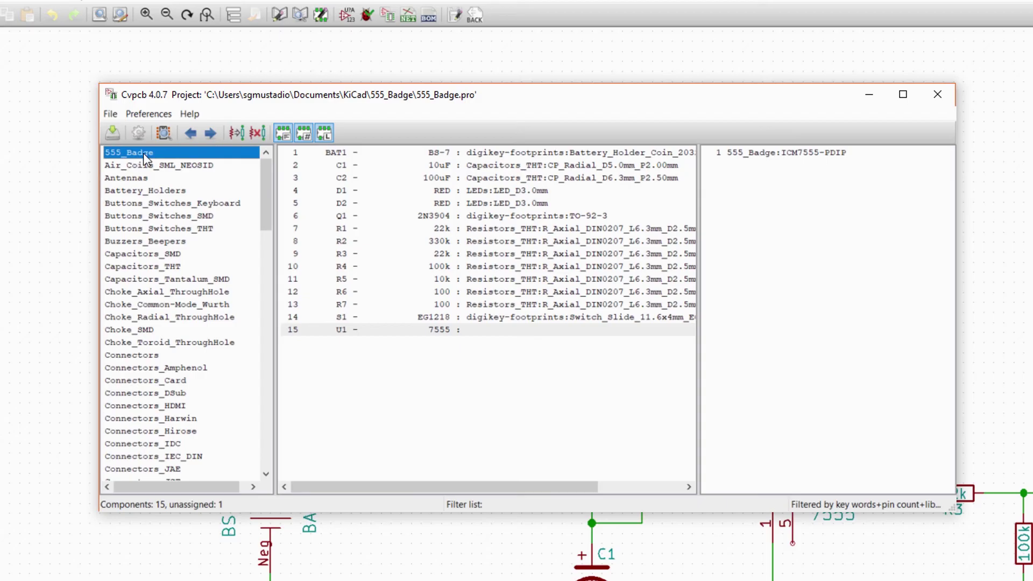
click(764, 153)
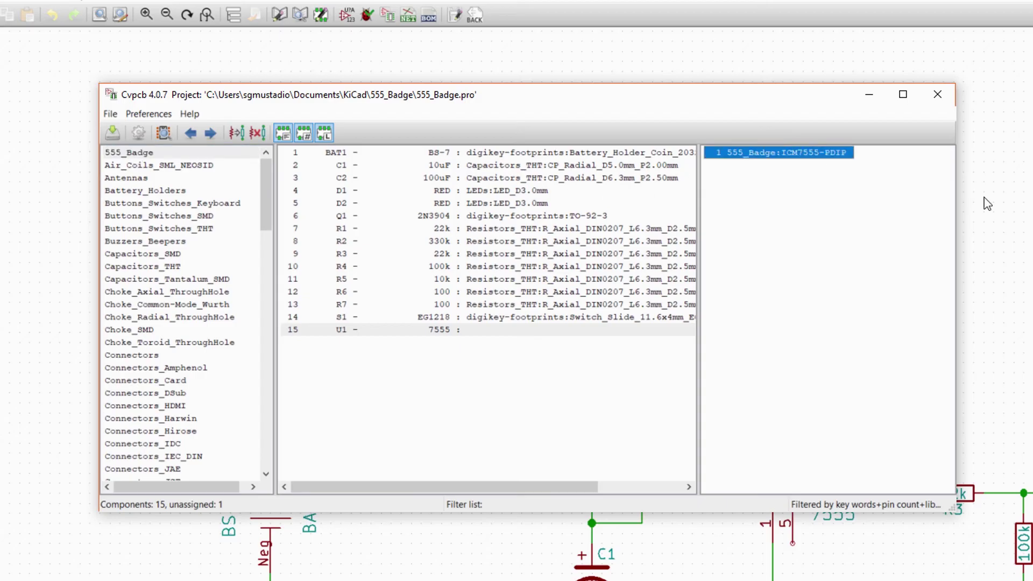
key(Return)
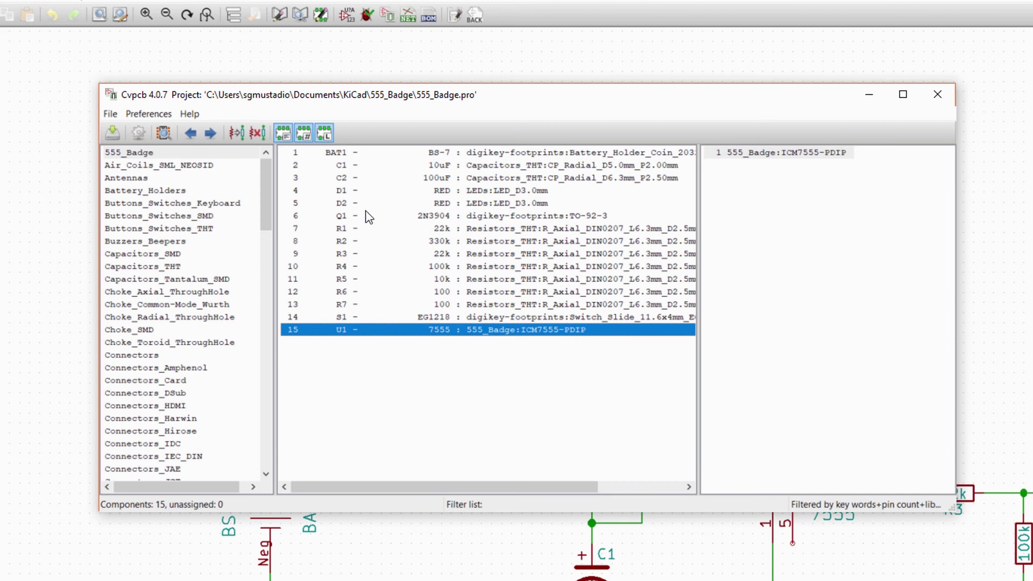
Save the footprint associations to the schematic and close Cvpcb.
click(111, 114)
click(51, 132)
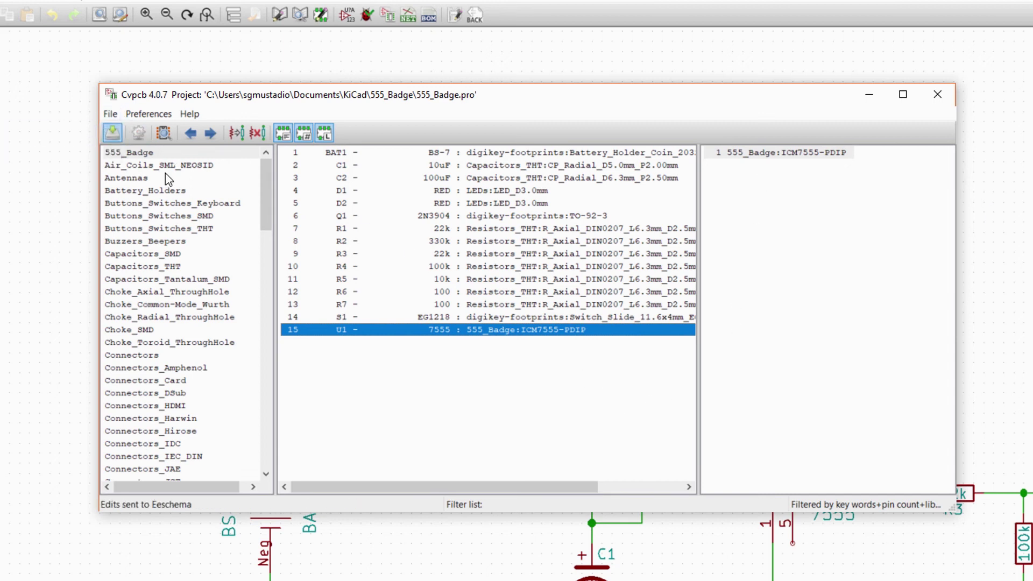
click(937, 95)
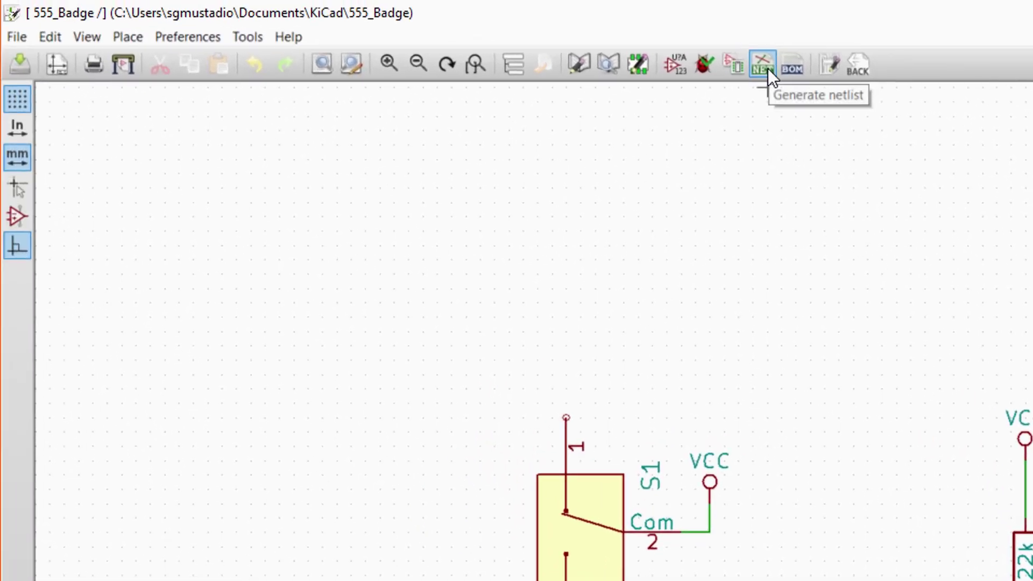
Generate the Pcbnew netlist in default format and save it as 555_Badge.net in the 555_Badge project folder.
click(766, 67)
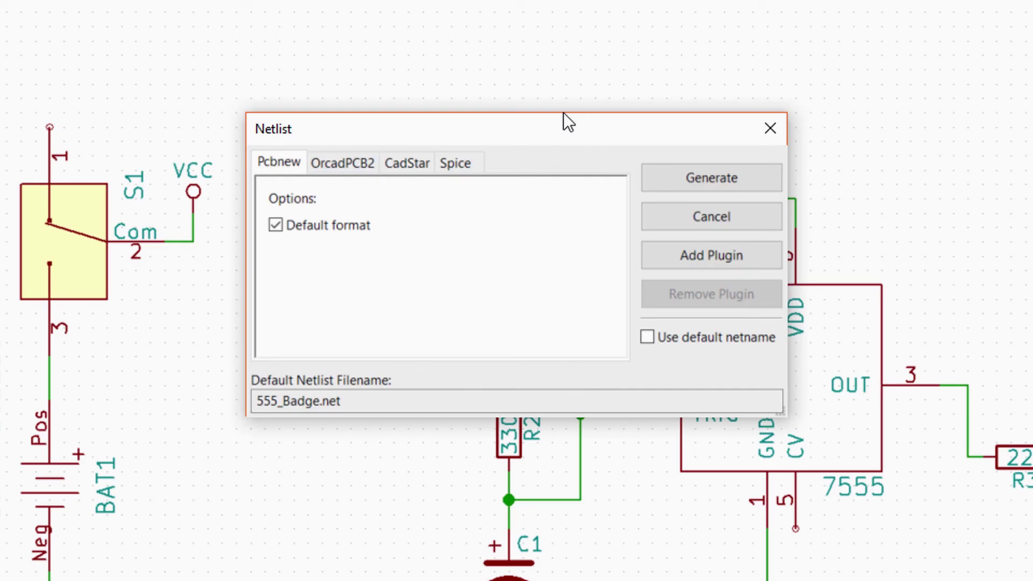
click(686, 182)
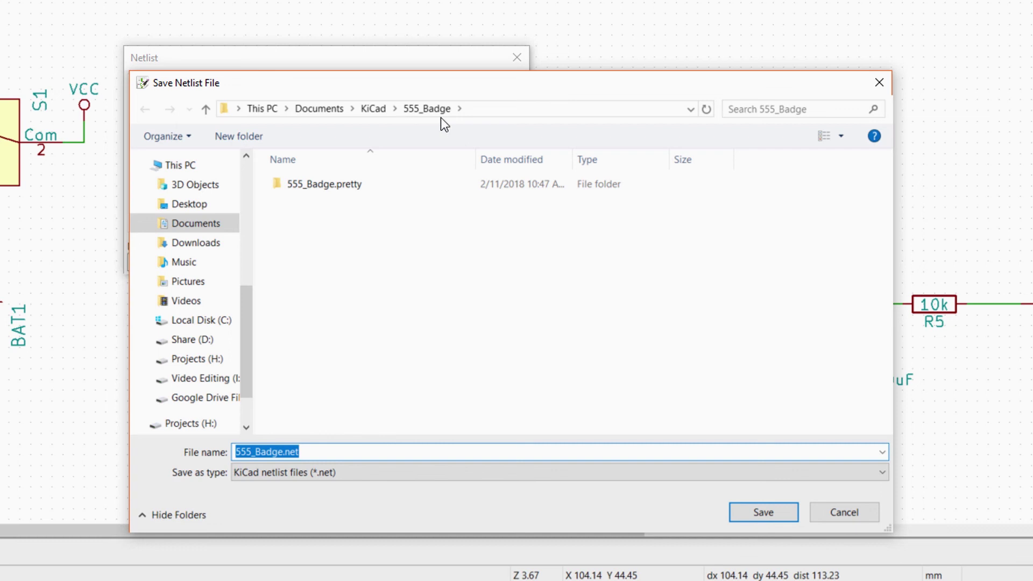
click(758, 518)
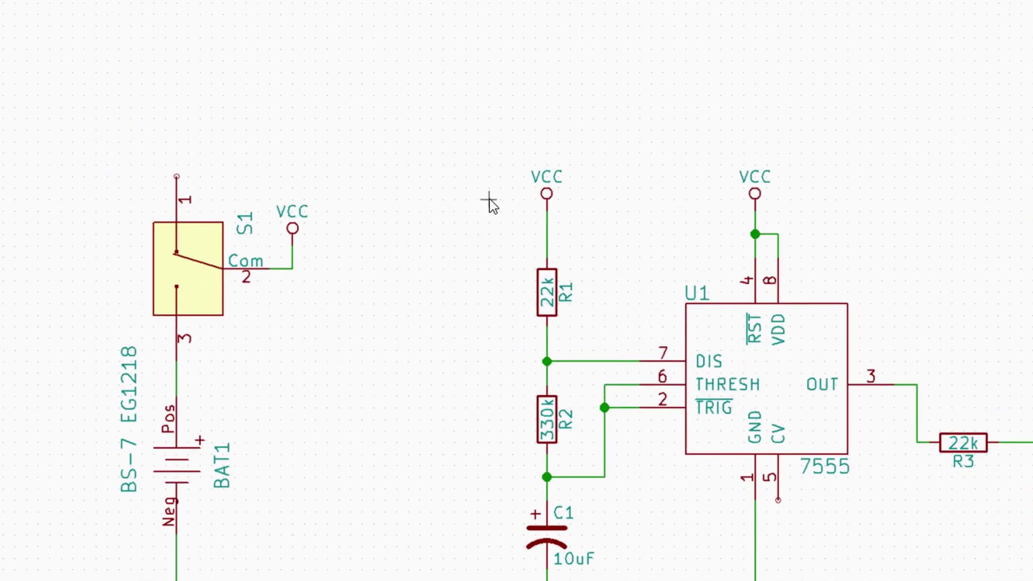